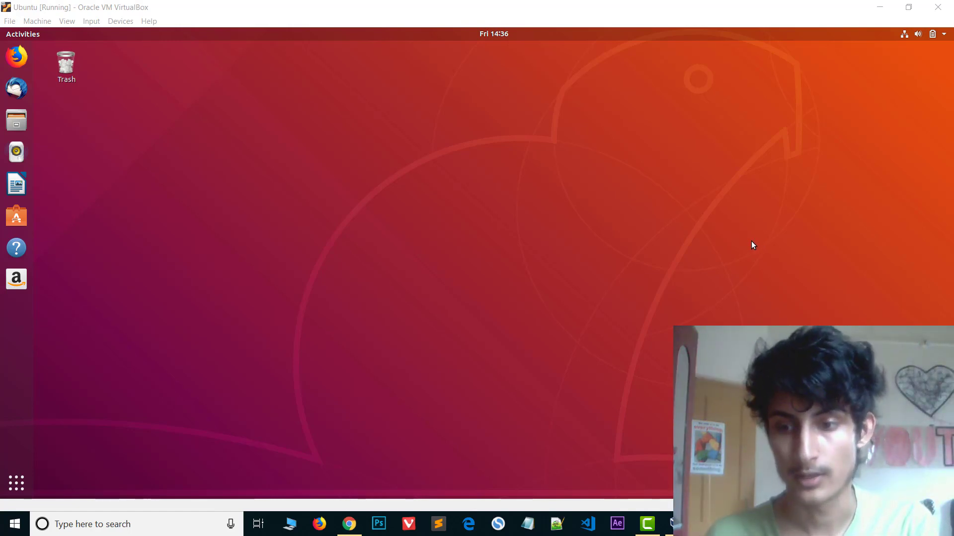
Step: Minimize the open windows and open This PC on the Windows host to examine the connected drives
click(886, 9)
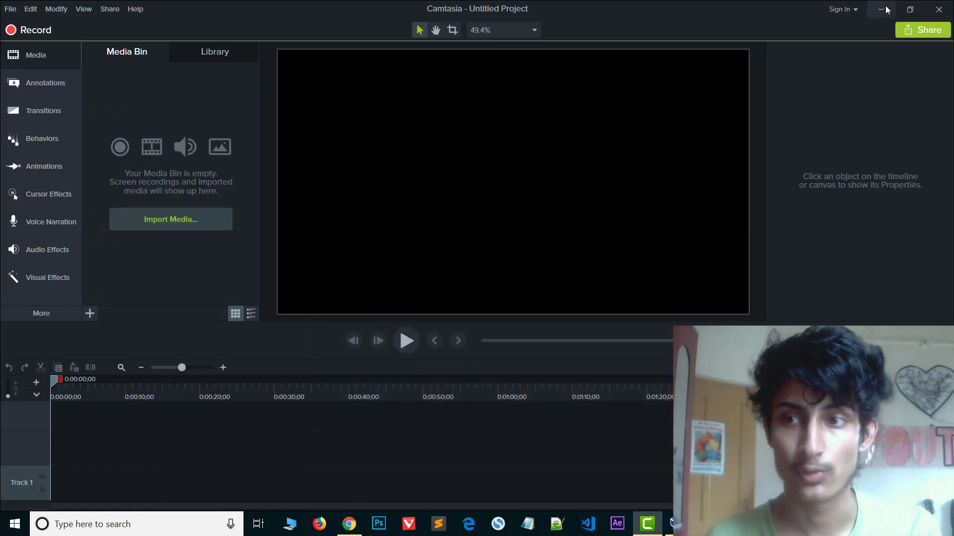
click(887, 9)
click(887, 9)
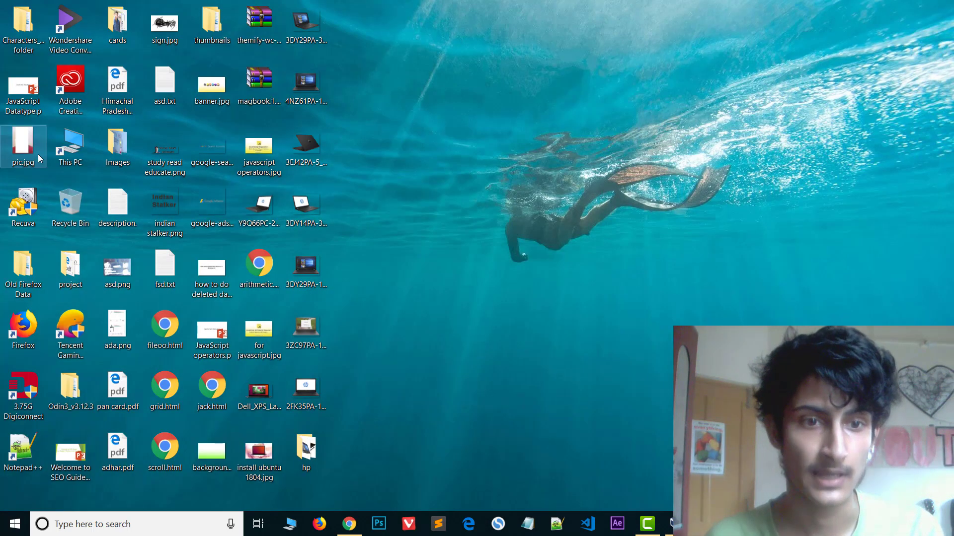
double_click(85, 149)
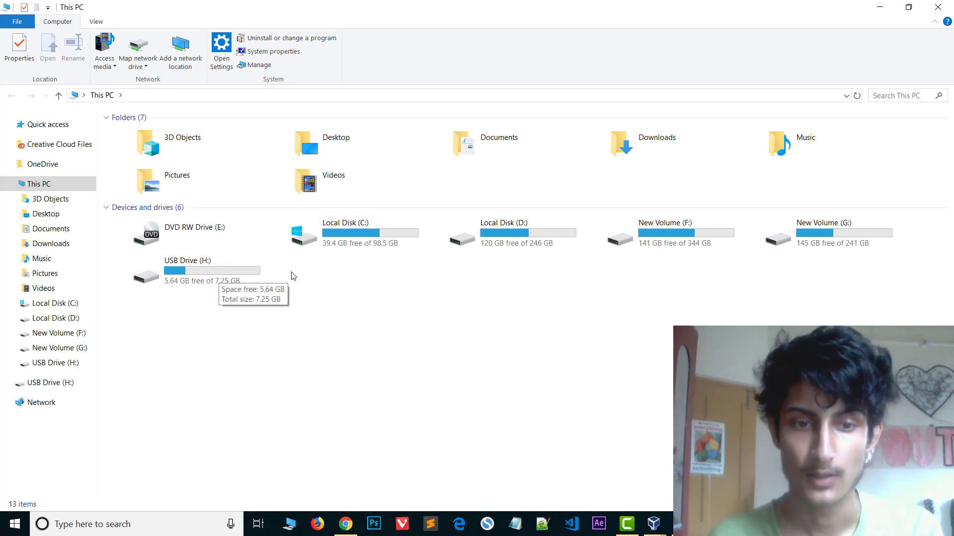
Step: Switch to the running Ubuntu virtual machine, check its file manager for the USB drive and close it
mouse_move(654, 523)
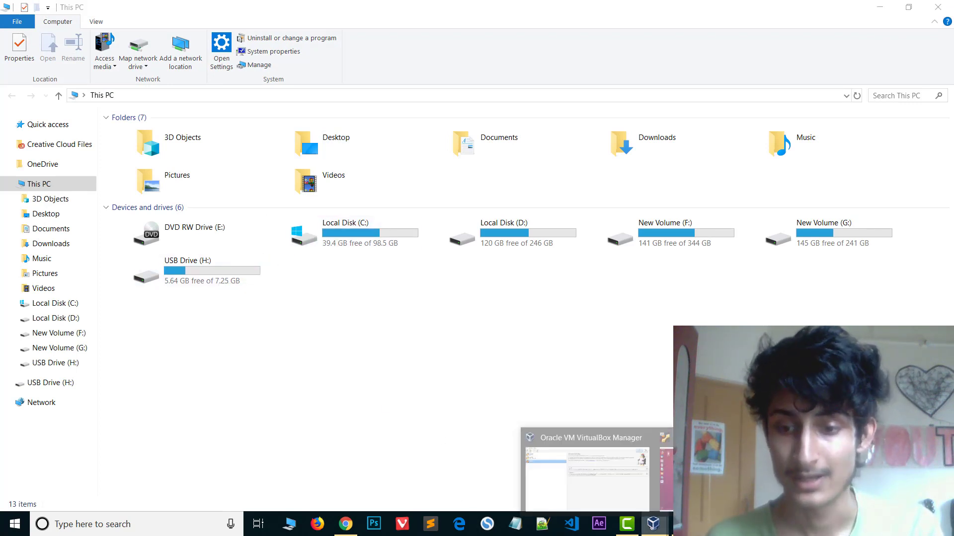
click(653, 482)
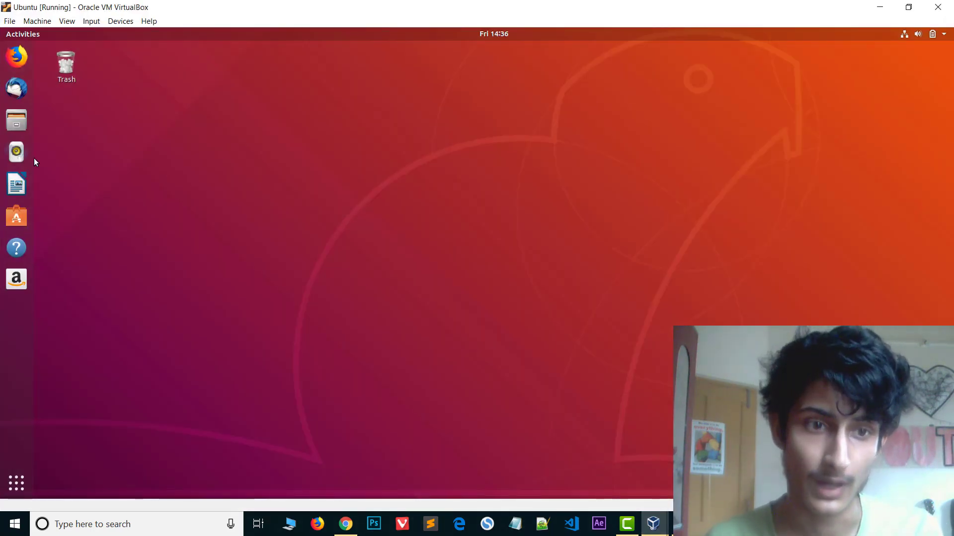
click(21, 124)
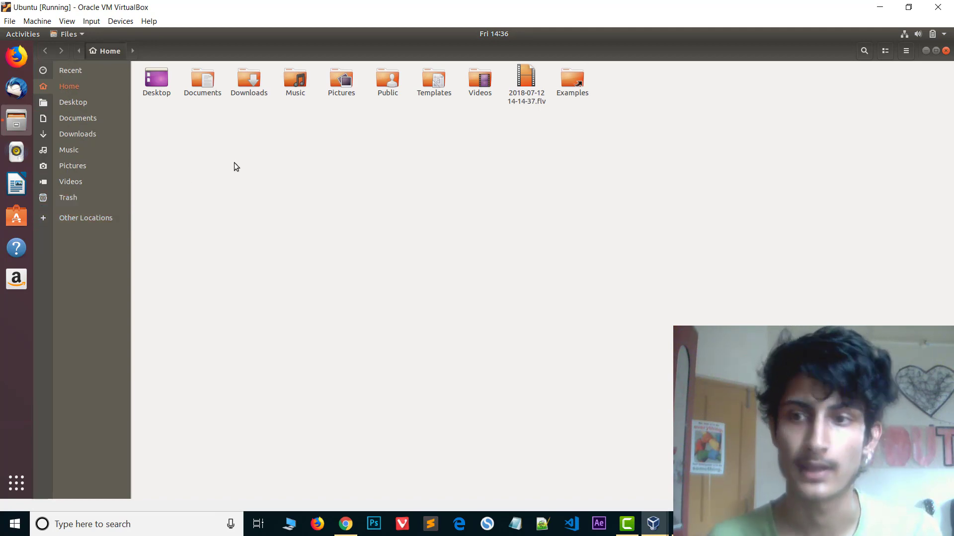
click(945, 52)
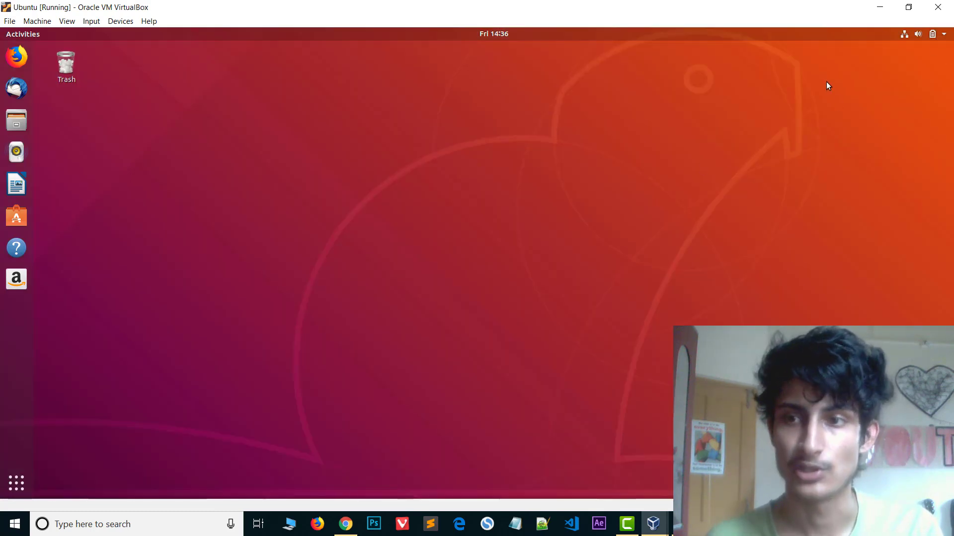
Step: Power off the Ubuntu virtual machine, close This PC and return to Oracle VM VirtualBox Manager
click(936, 7)
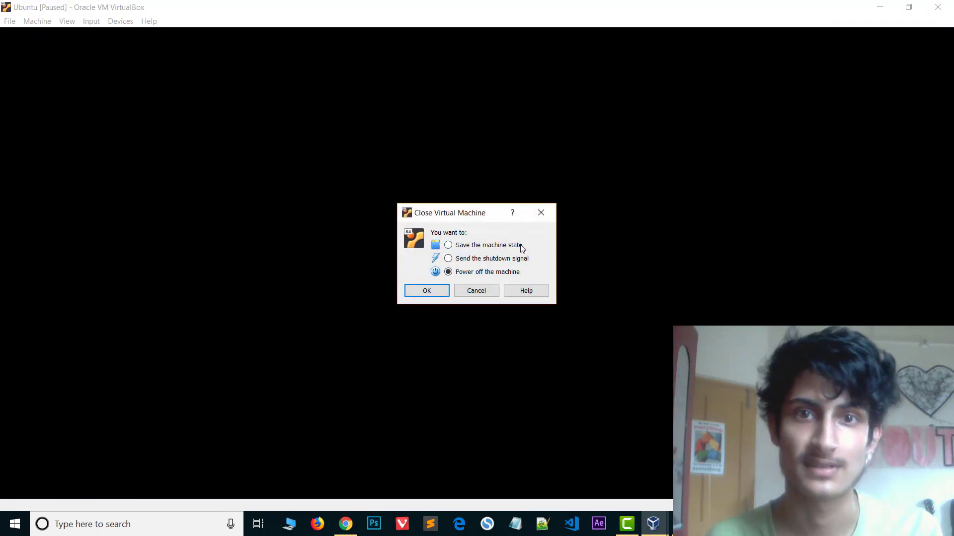
click(426, 291)
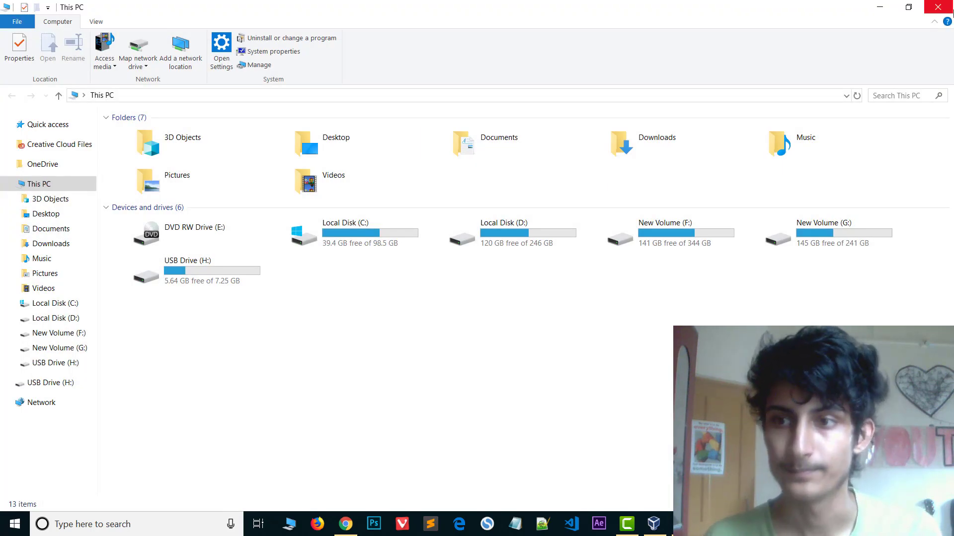
click(938, 7)
click(668, 524)
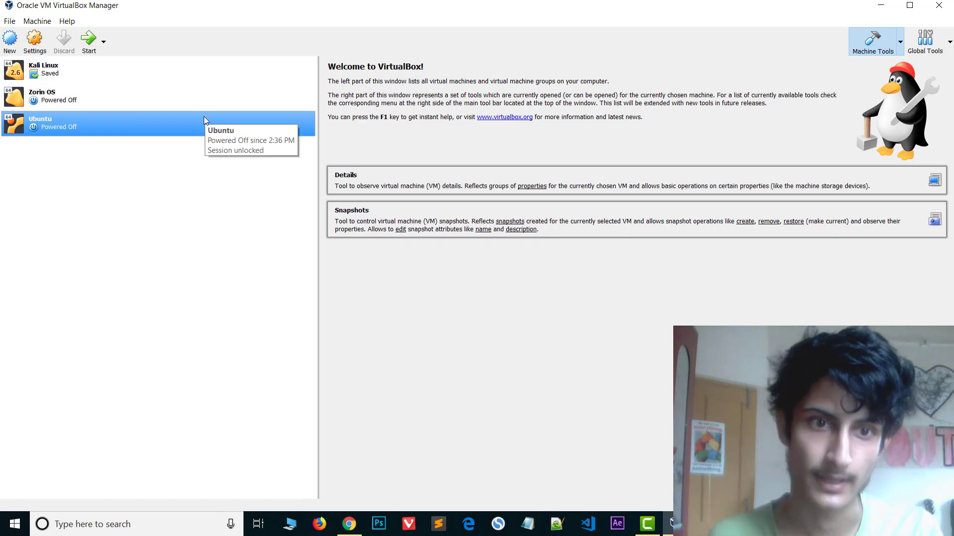
Step: Open the USB settings of the Ubuntu virtual machine
click(195, 91)
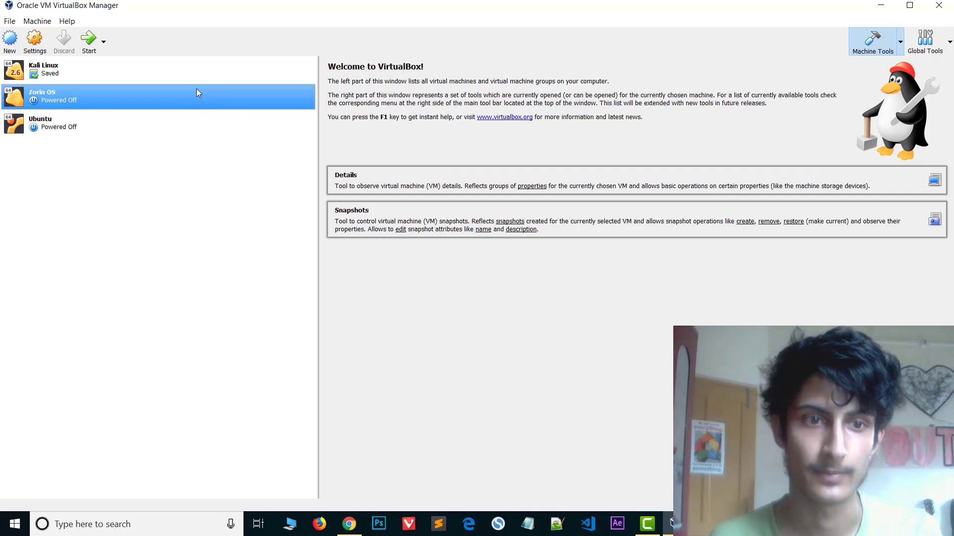
click(196, 69)
click(207, 98)
click(209, 125)
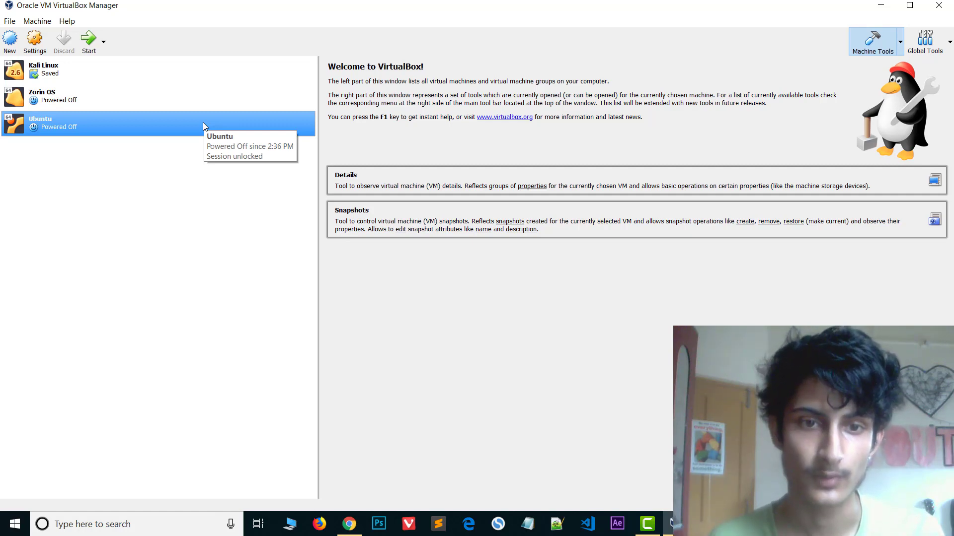
right_click(203, 122)
click(234, 132)
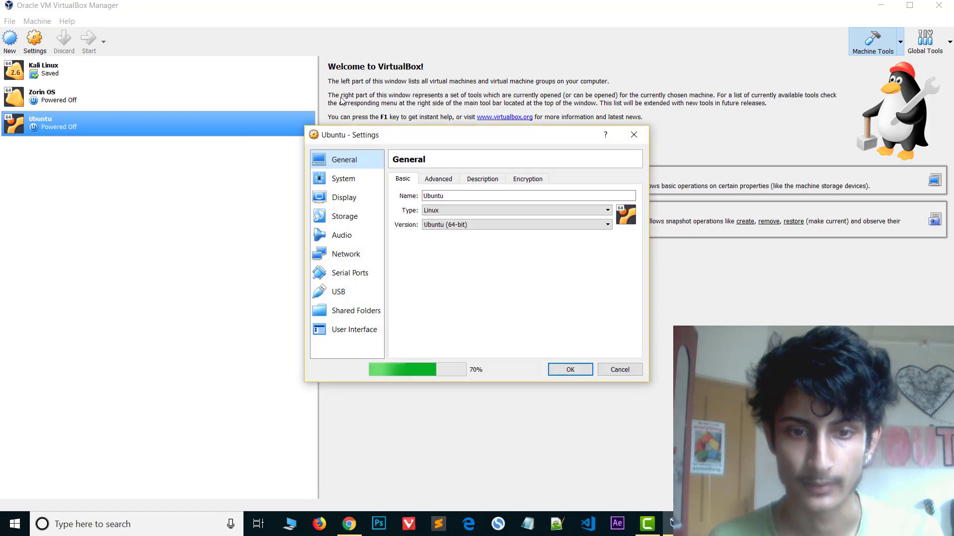
click(342, 292)
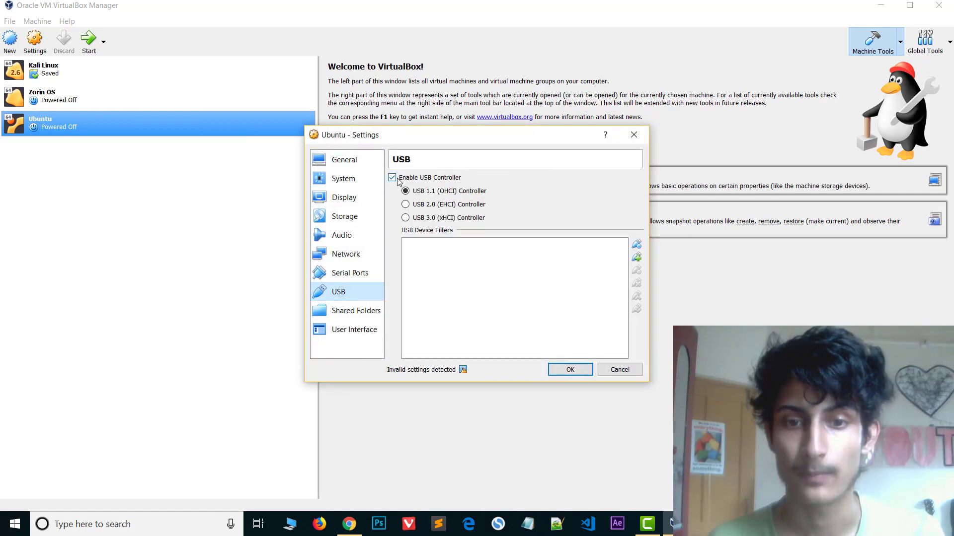
Step: Keep the USB controller enabled and set it to USB 2.0 (EHCI) Controller
click(431, 182)
click(431, 182)
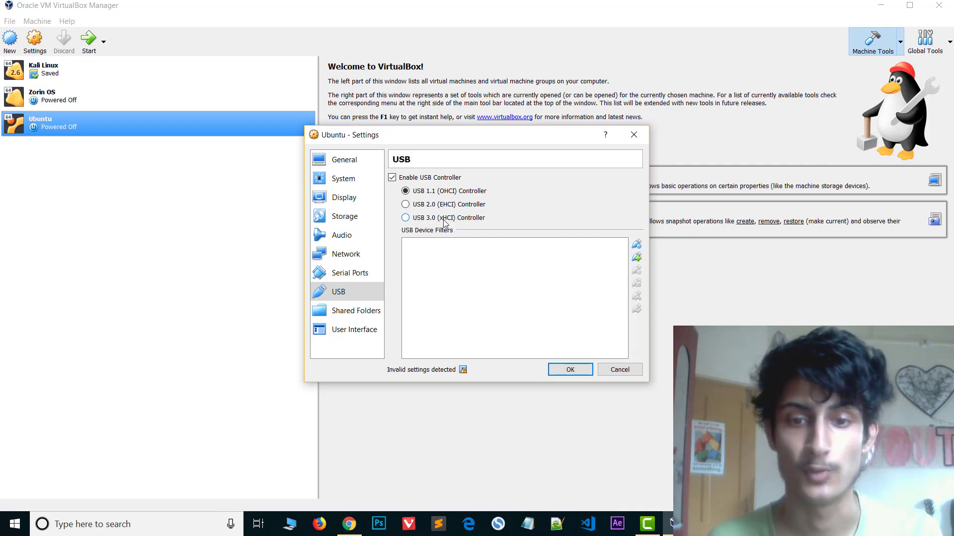
click(406, 204)
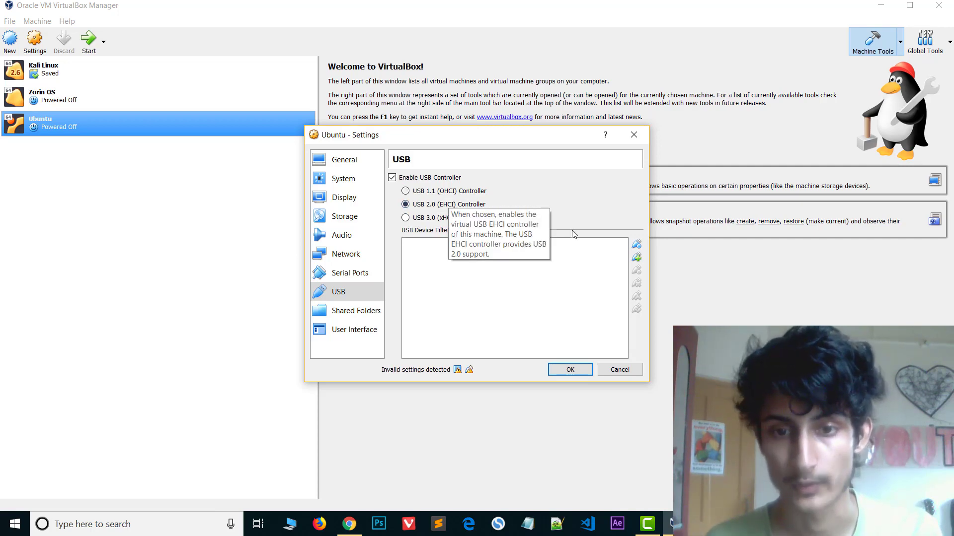
Step: Add a USB device filter for the SanDisk Cruzer Blade [0127] and save the Ubuntu machine's settings
click(638, 257)
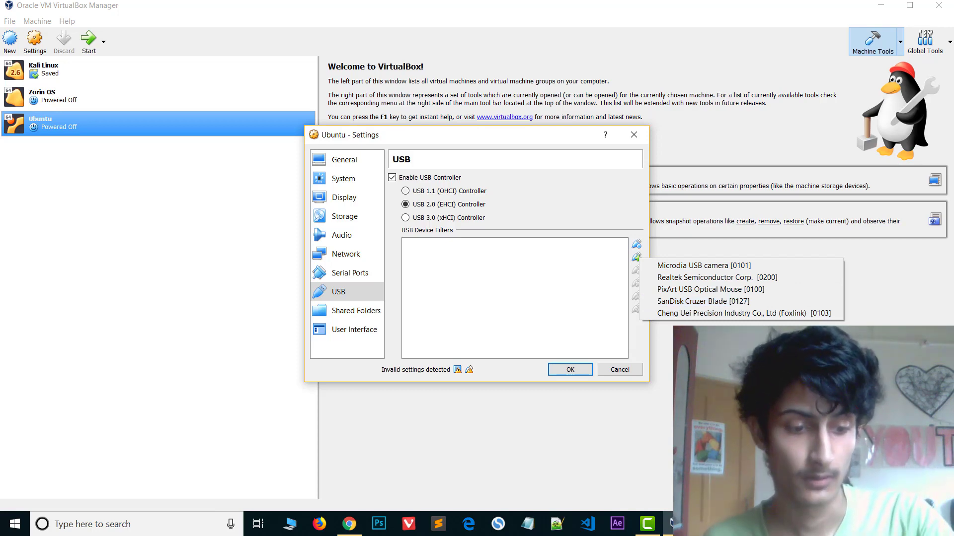
click(643, 257)
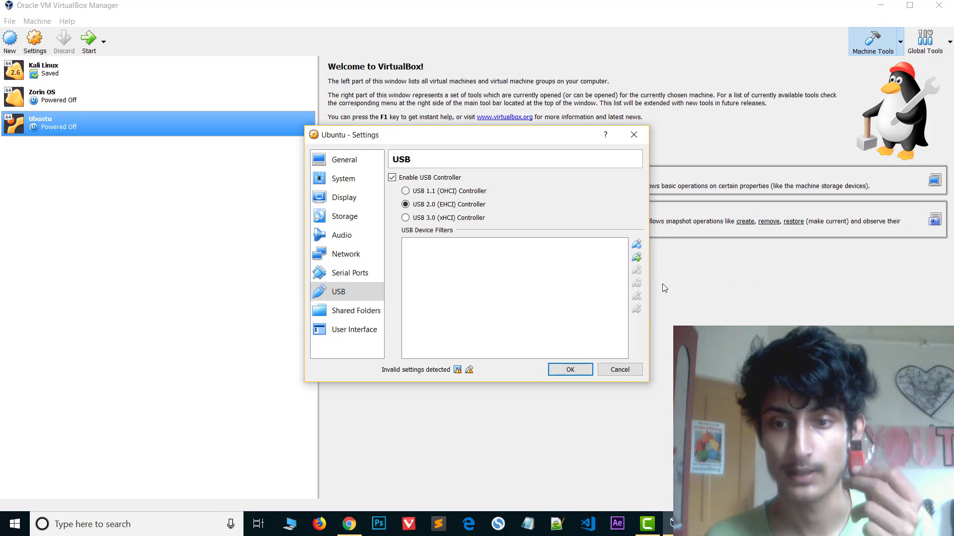
click(642, 257)
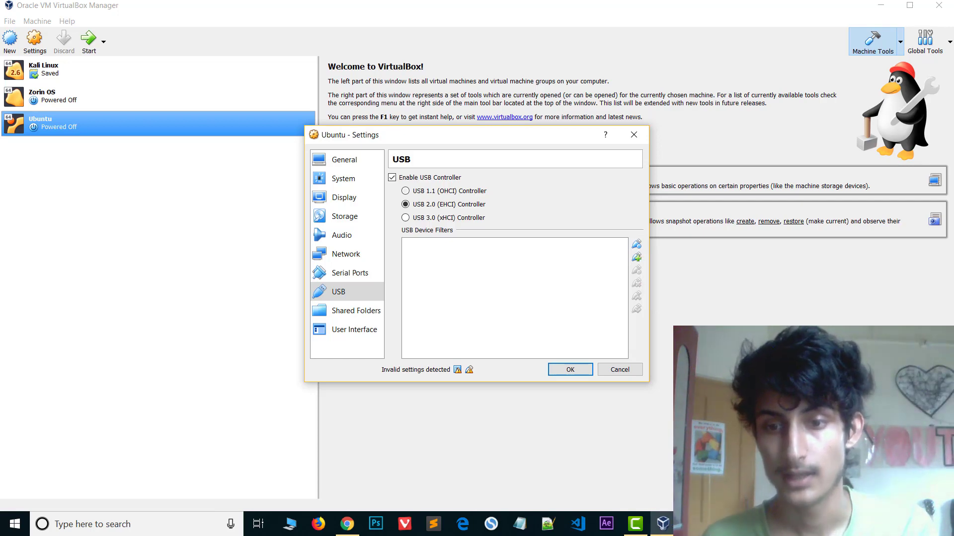
click(640, 257)
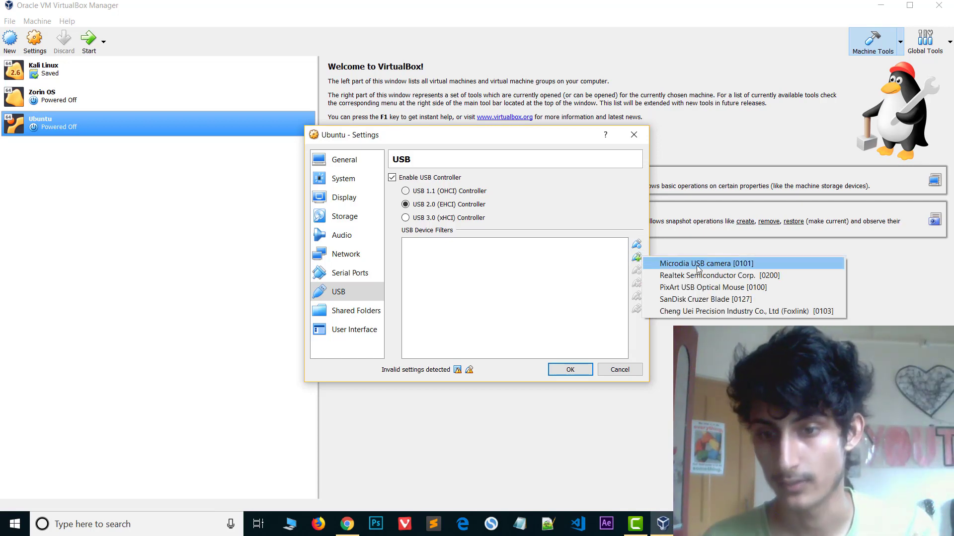
click(701, 300)
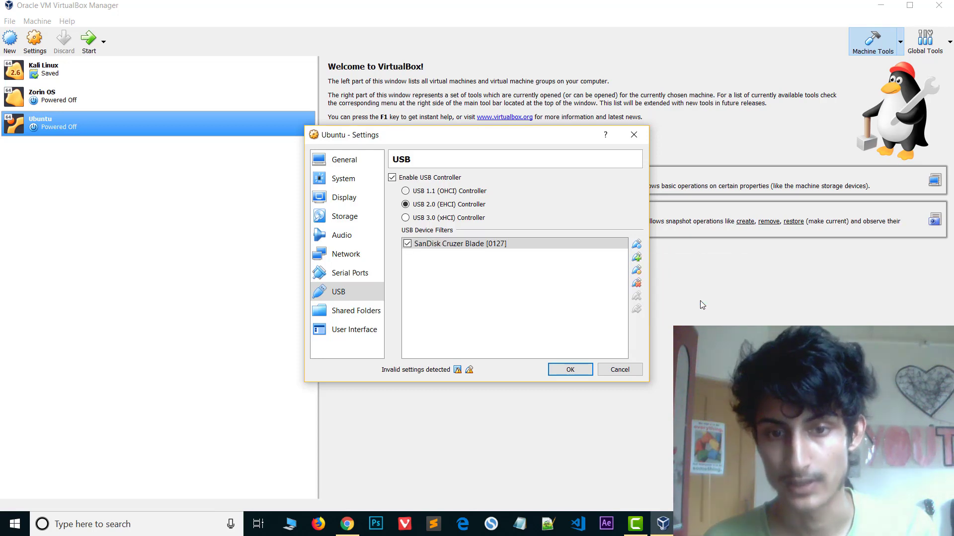
click(570, 370)
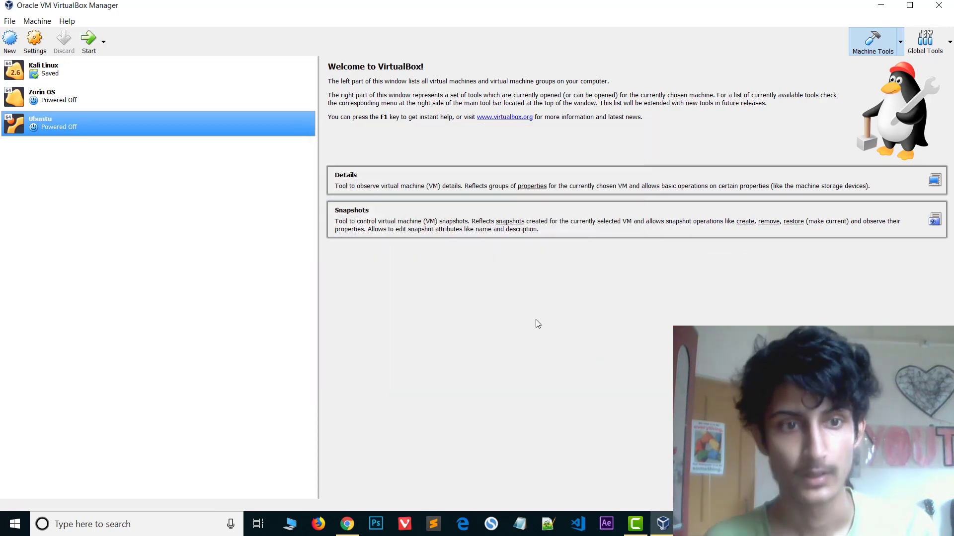
Step: Set Remote to Yes for the SanDisk Cruzer Blade filter in Ubuntu's USB settings and save the settings
right_click(187, 124)
click(196, 126)
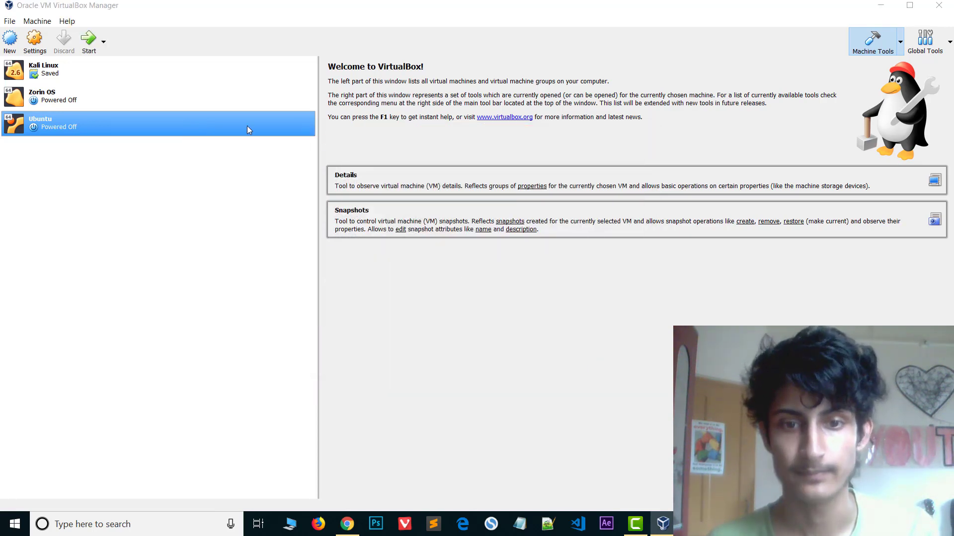
click(355, 292)
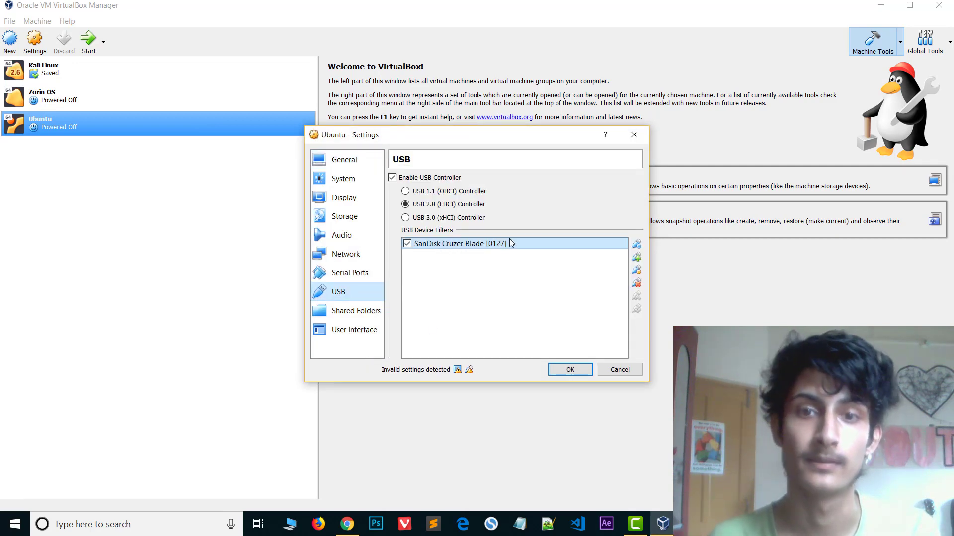
double_click(469, 244)
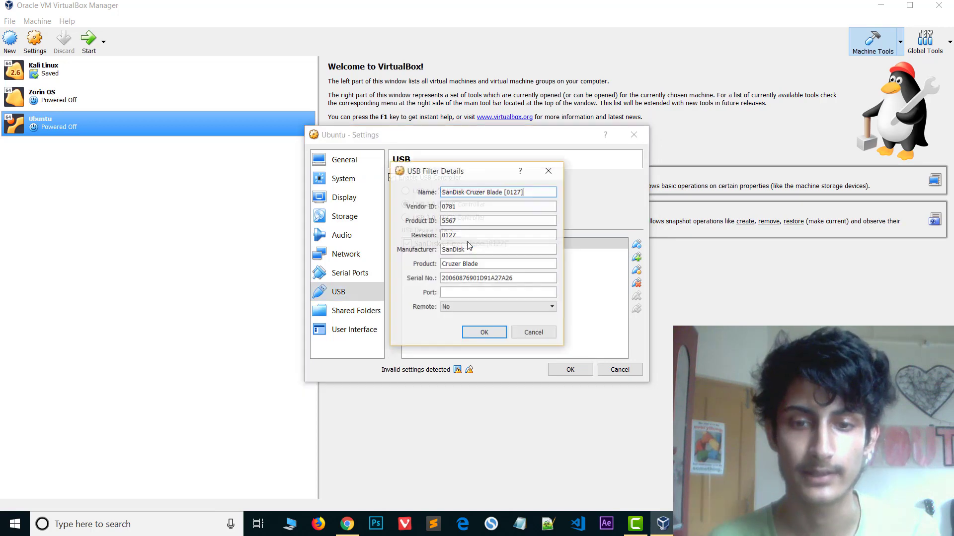
click(458, 310)
click(457, 321)
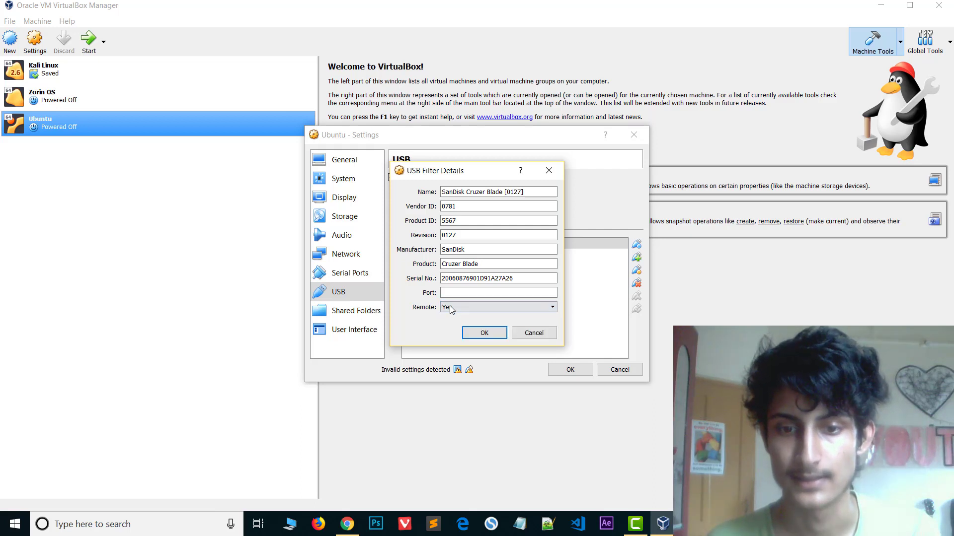
click(493, 336)
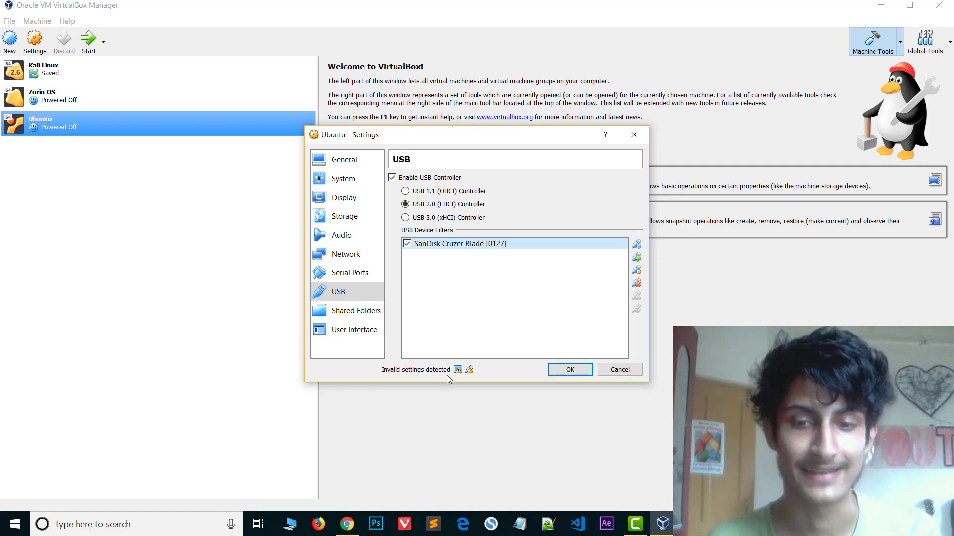
mouse_move(457, 372)
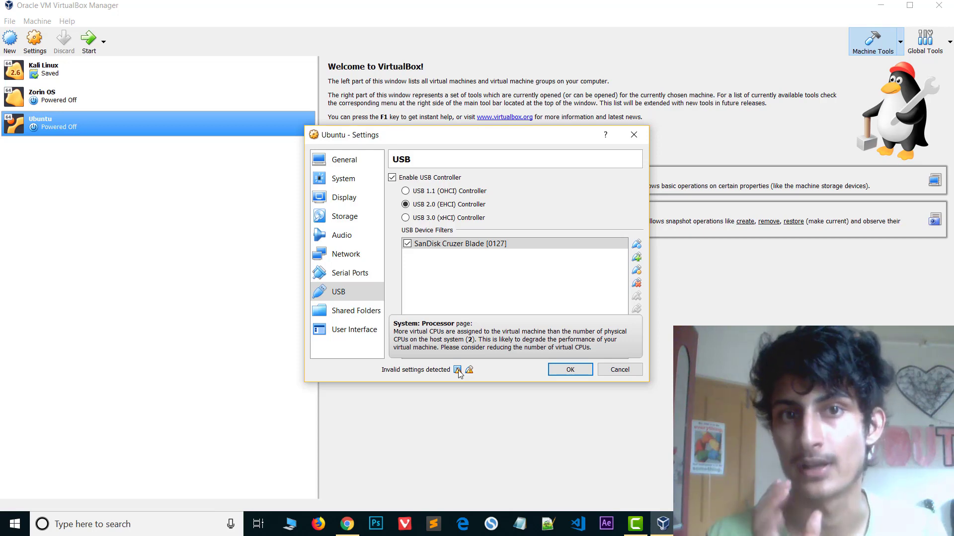
click(572, 372)
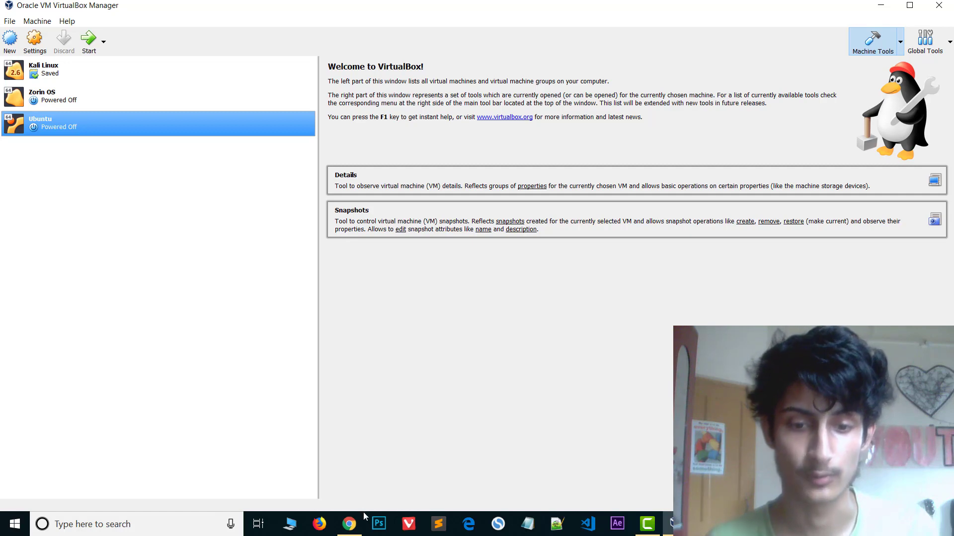
Step: Switch to Chrome, search Google for "virtualbox" and open the Downloads page of virtualbox.org
click(349, 524)
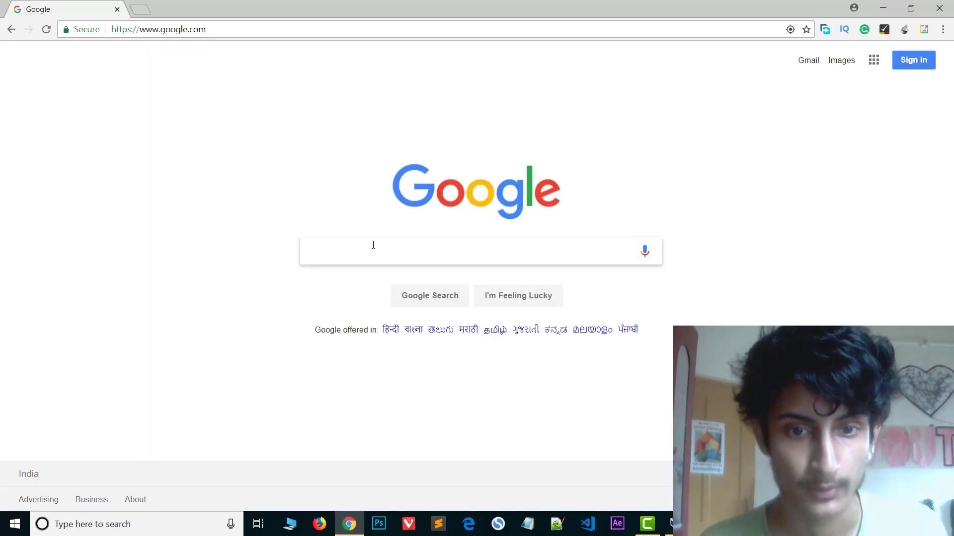
text(vir)
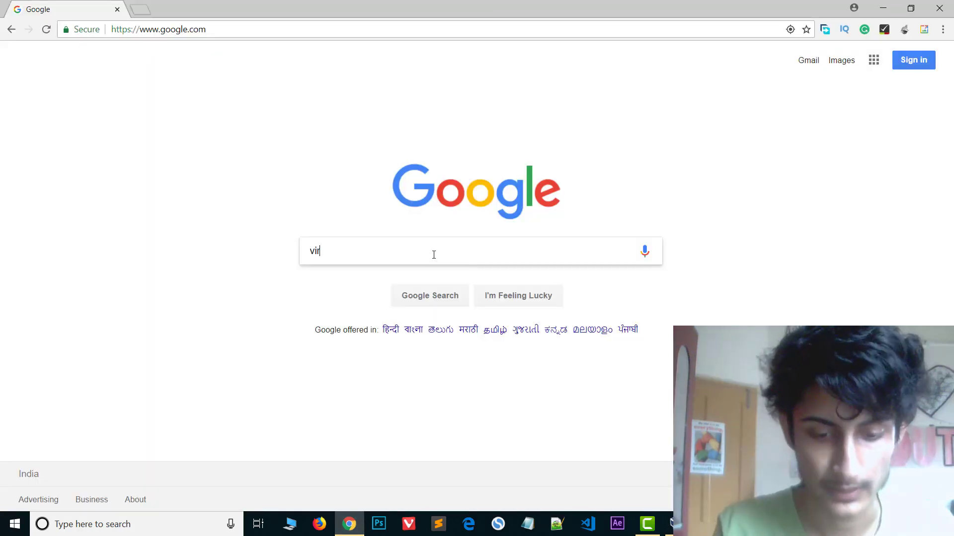
text(tualbox)
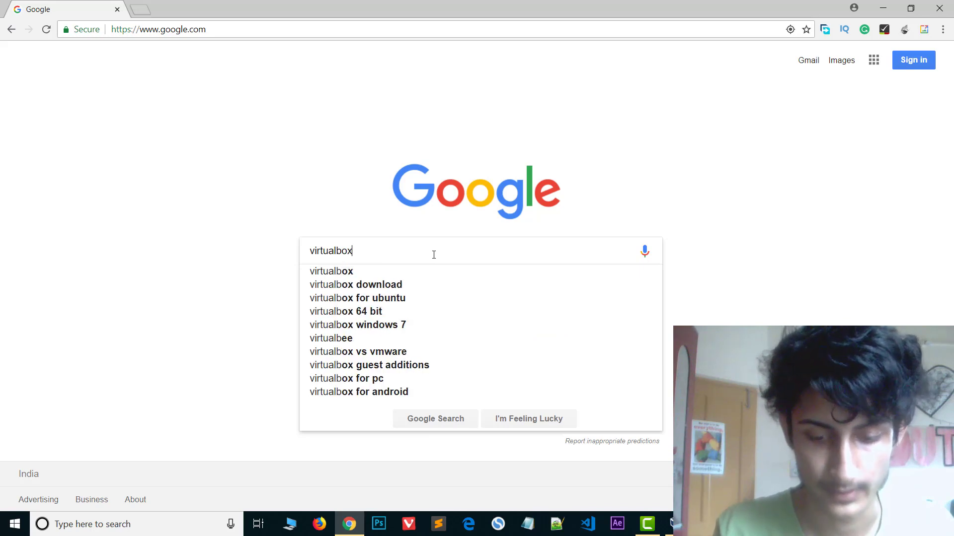
key(Return)
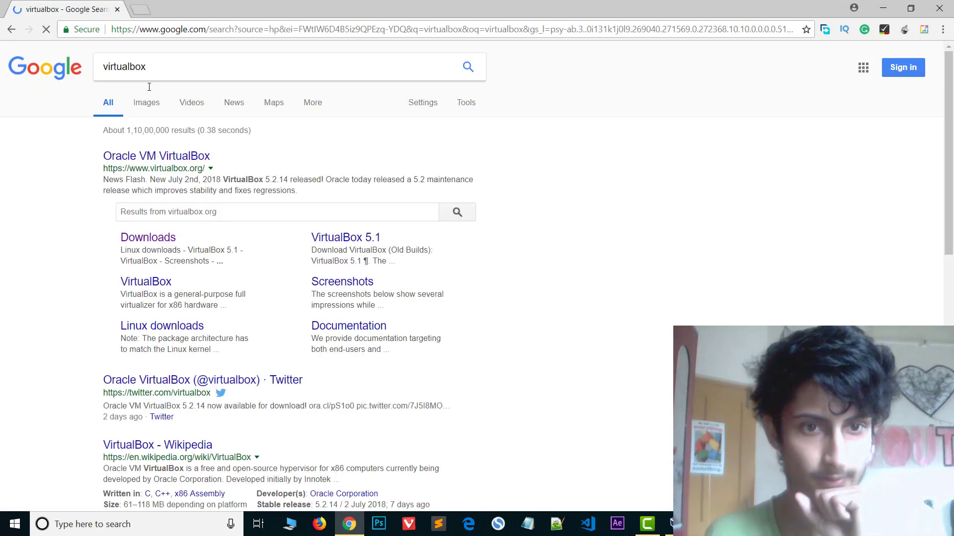
click(152, 162)
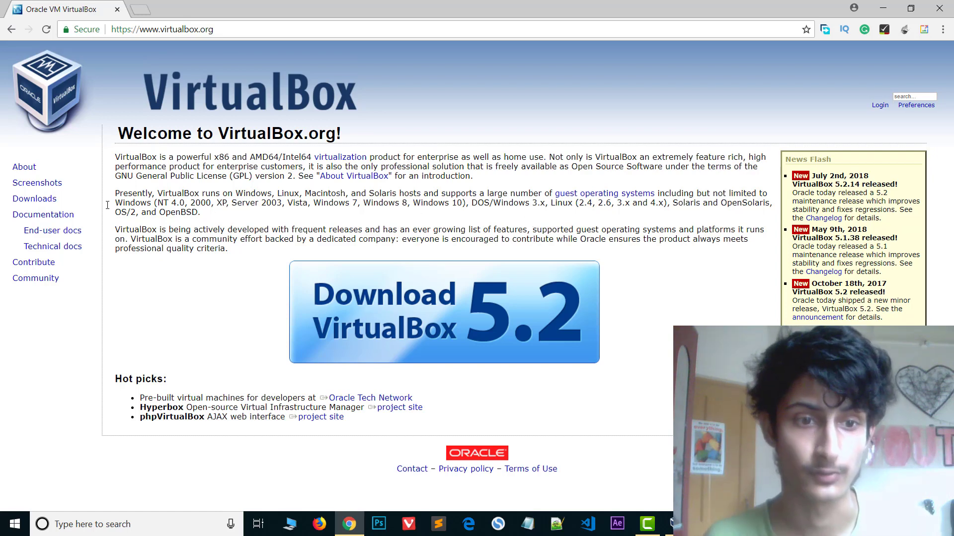
click(41, 202)
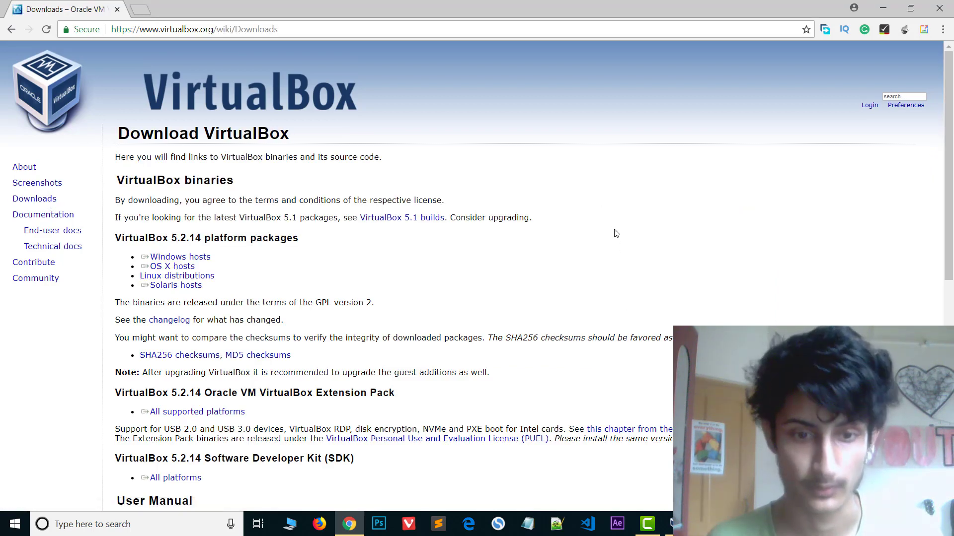
Step: Start and cancel the download of the VirtualBox 5.2.14 Extension Pack for all supported platforms, dismissing Free Download Manager's download offer
scroll(953, 194, down, 2)
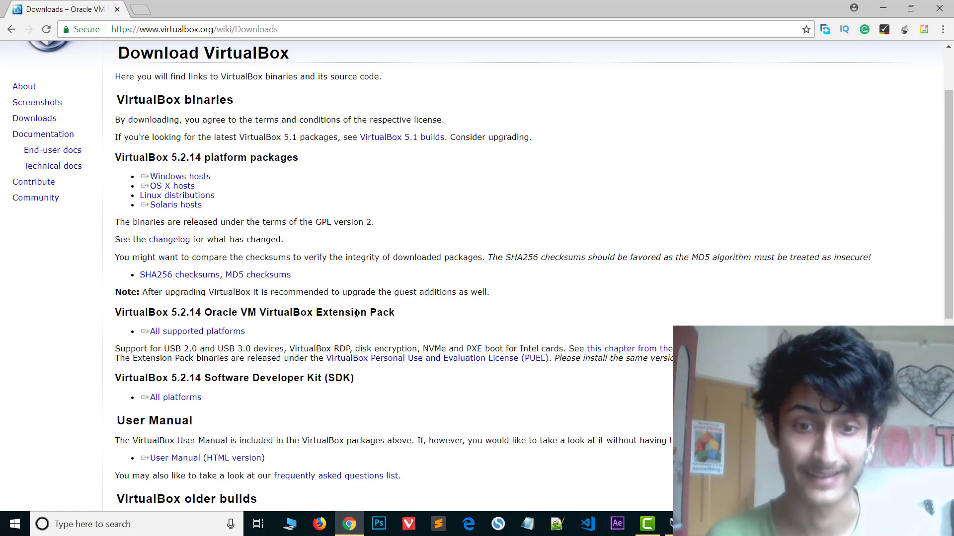
drag(395, 314, 311, 316)
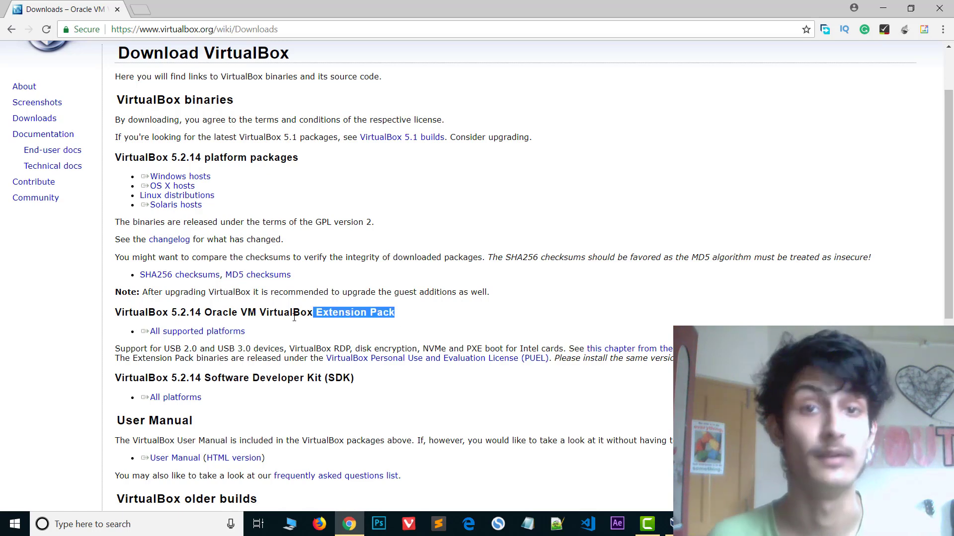
click(195, 333)
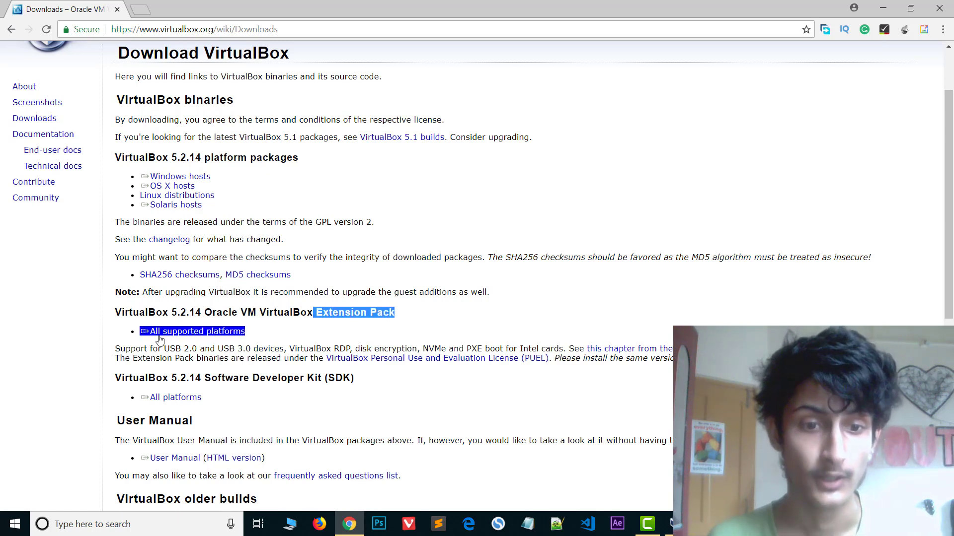
right_click(201, 336)
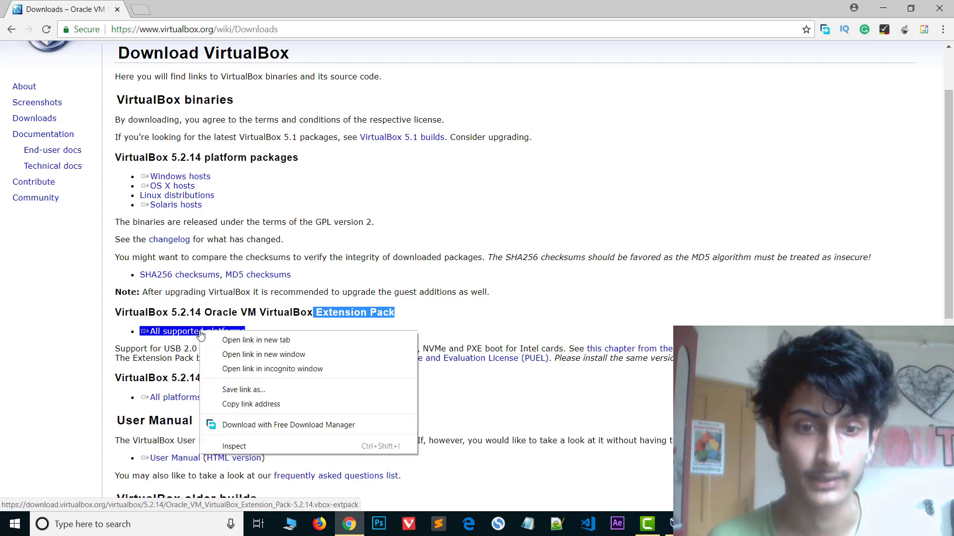
click(227, 339)
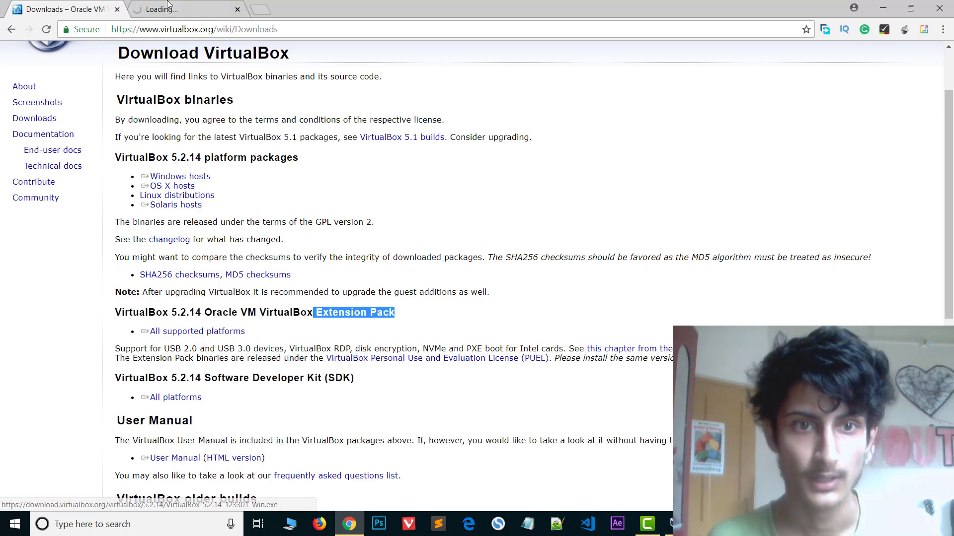
click(192, 10)
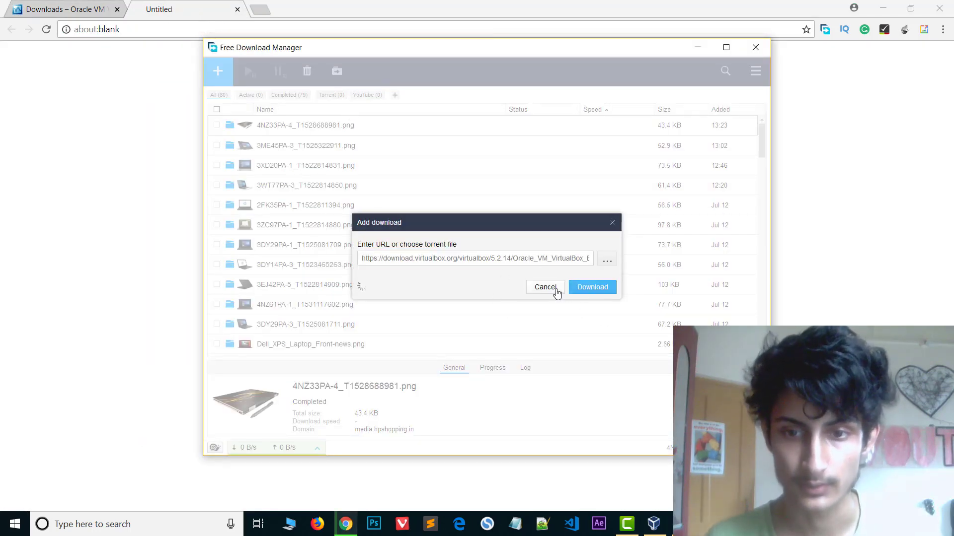
click(557, 293)
click(753, 49)
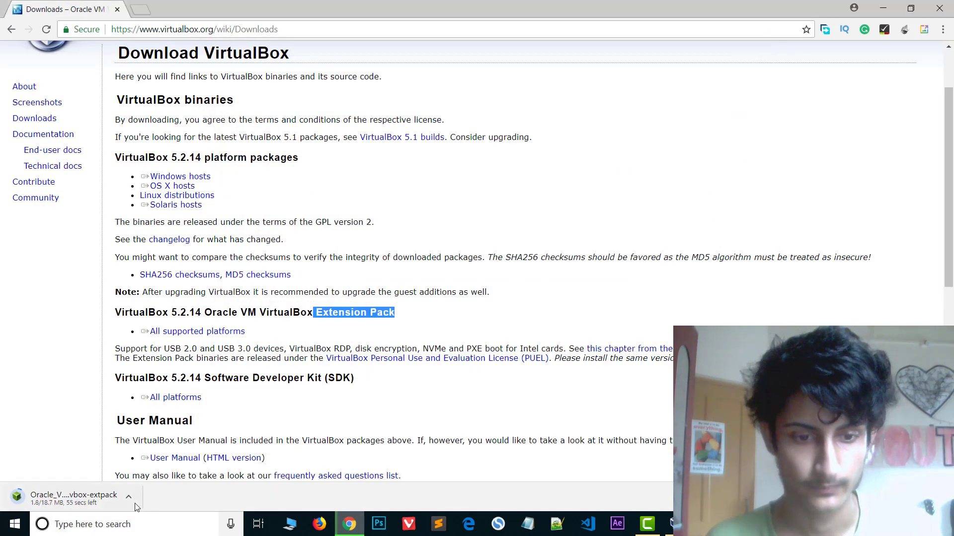
click(128, 498)
click(145, 477)
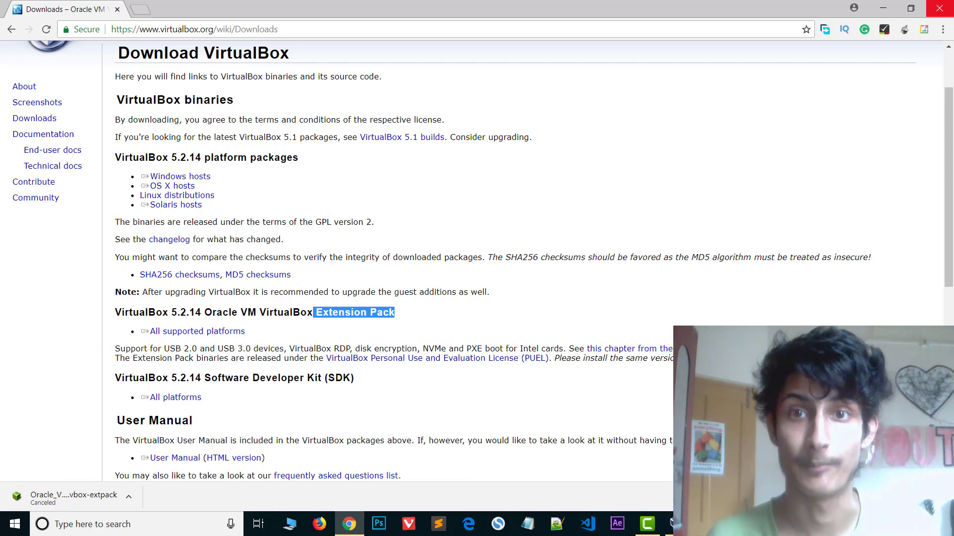
Step: Close Chrome to return to VirtualBox Manager and open the Extensions section of its preferences
click(939, 8)
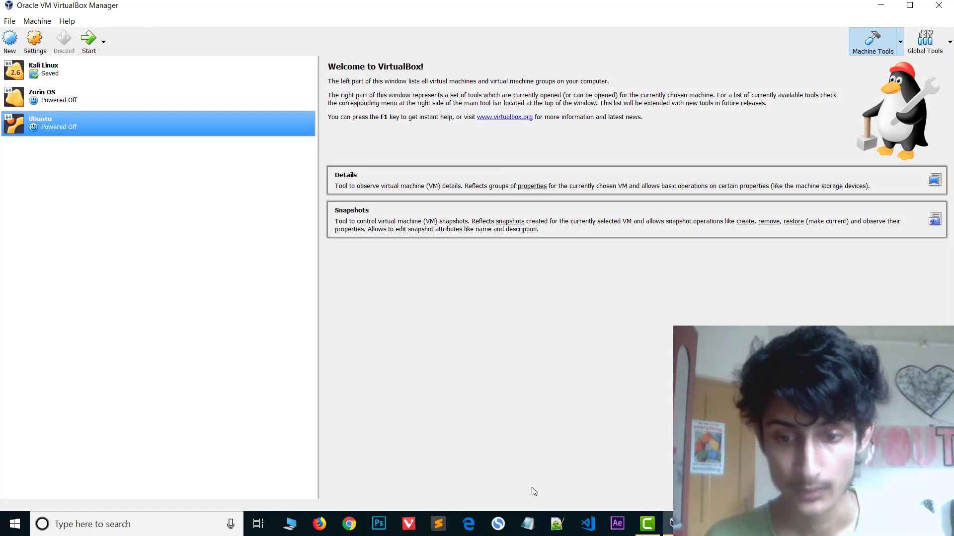
click(665, 515)
click(666, 517)
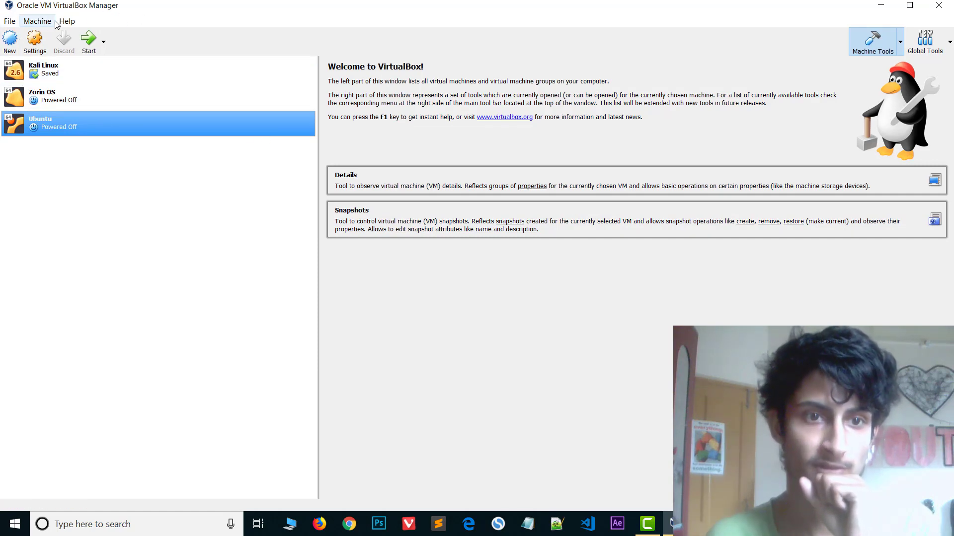
click(14, 21)
click(20, 35)
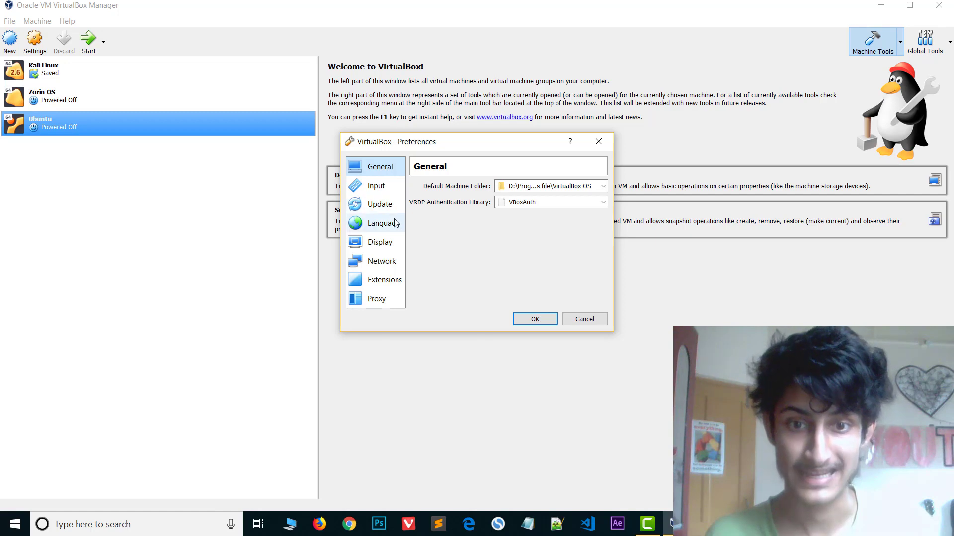
click(385, 281)
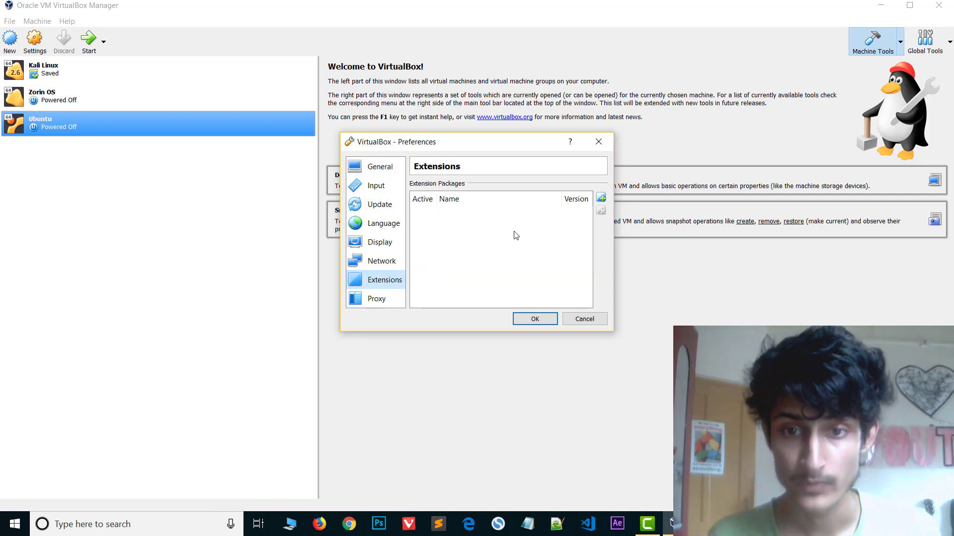
Step: Add the extension package Oracle_VM_VirtualBox_Extension_Pack-5.2.14.vbox-extpack from the D Drive\Softwares language folder on Local Disk (D:)
click(602, 198)
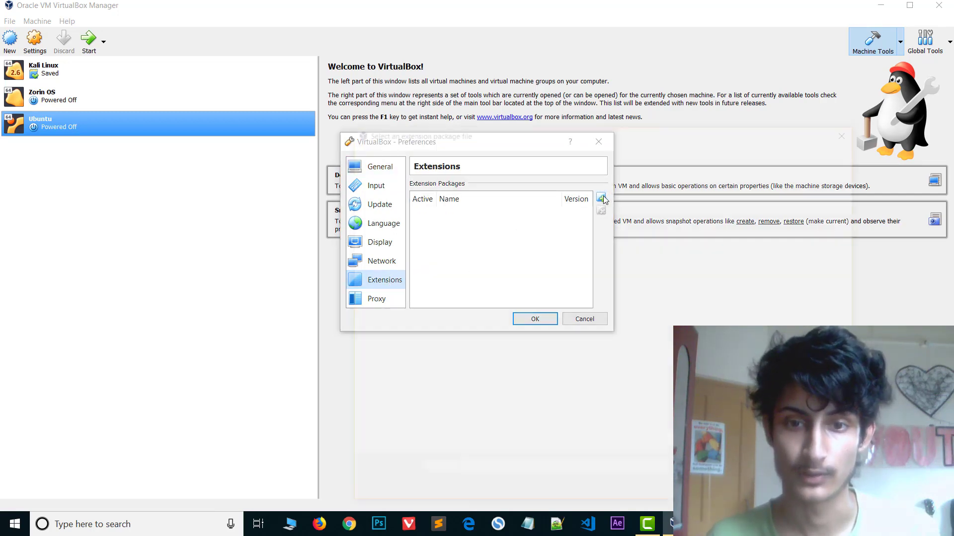
drag(545, 139, 410, 82)
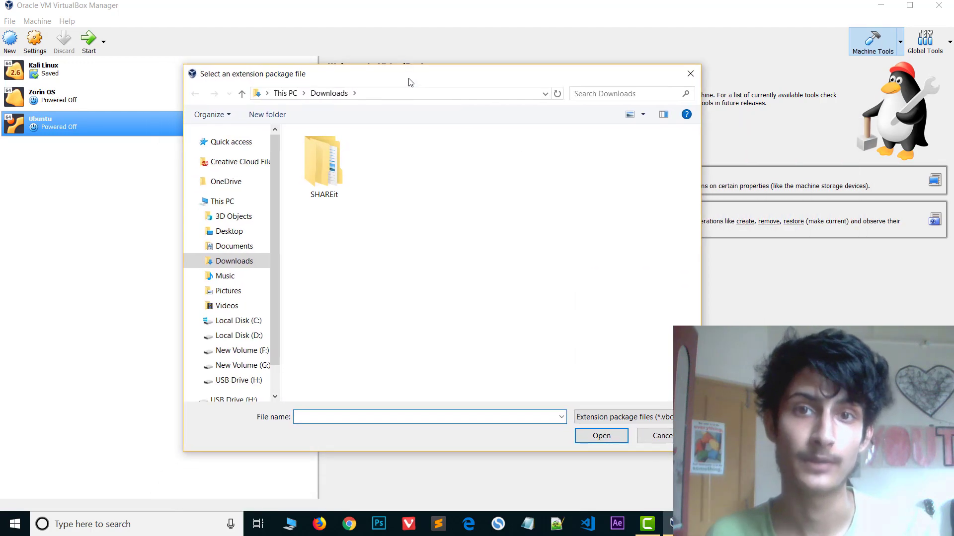
click(257, 337)
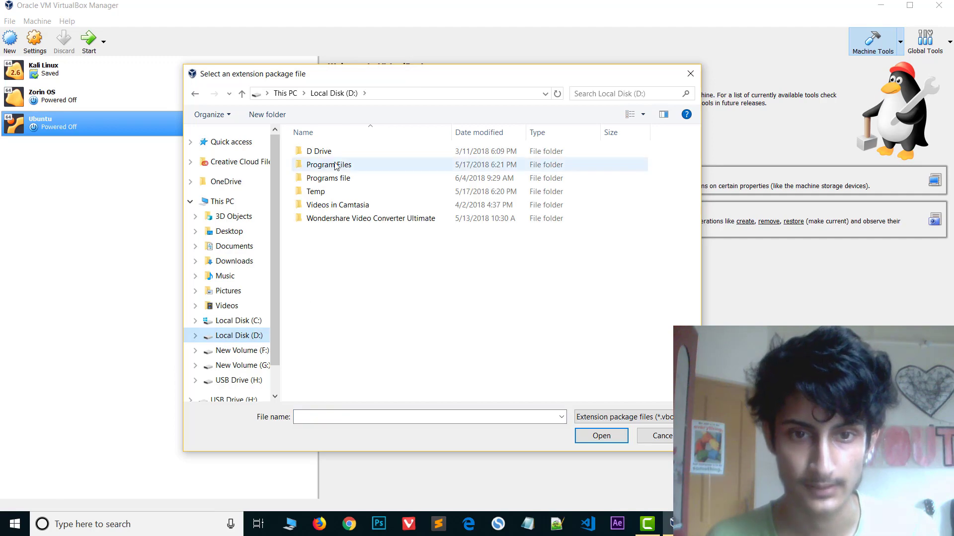
double_click(320, 151)
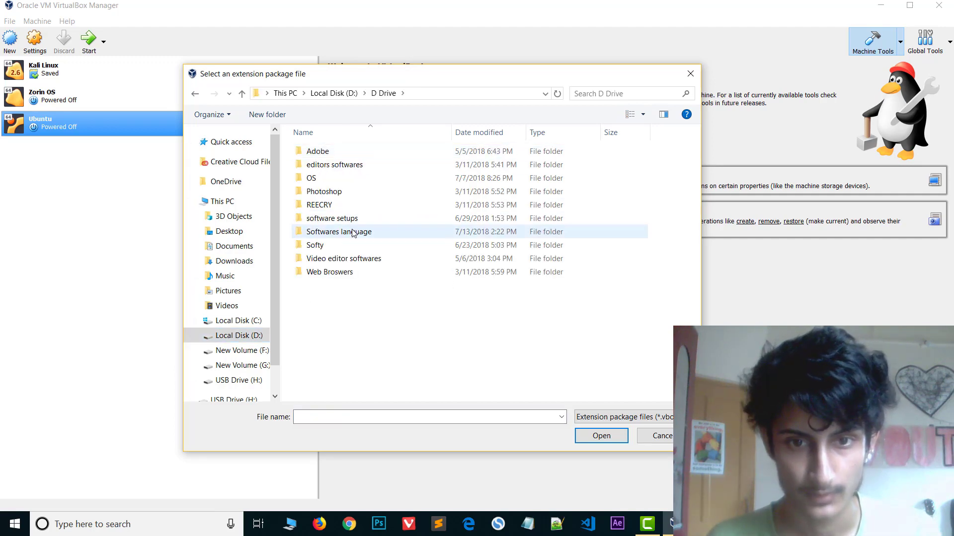
double_click(359, 231)
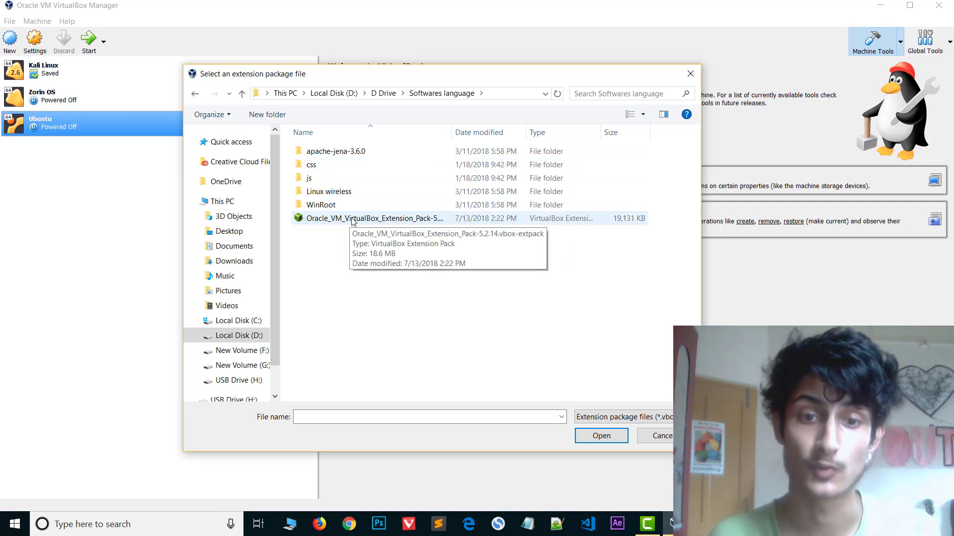
click(350, 220)
click(599, 436)
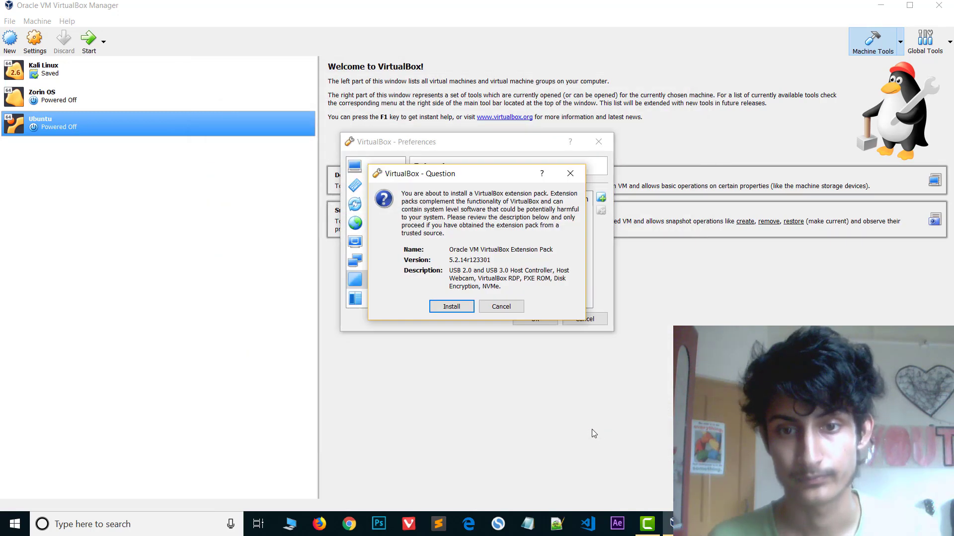
Step: Install the Oracle VM VirtualBox Extension Pack, agreeing to its license, and save the preferences
click(452, 307)
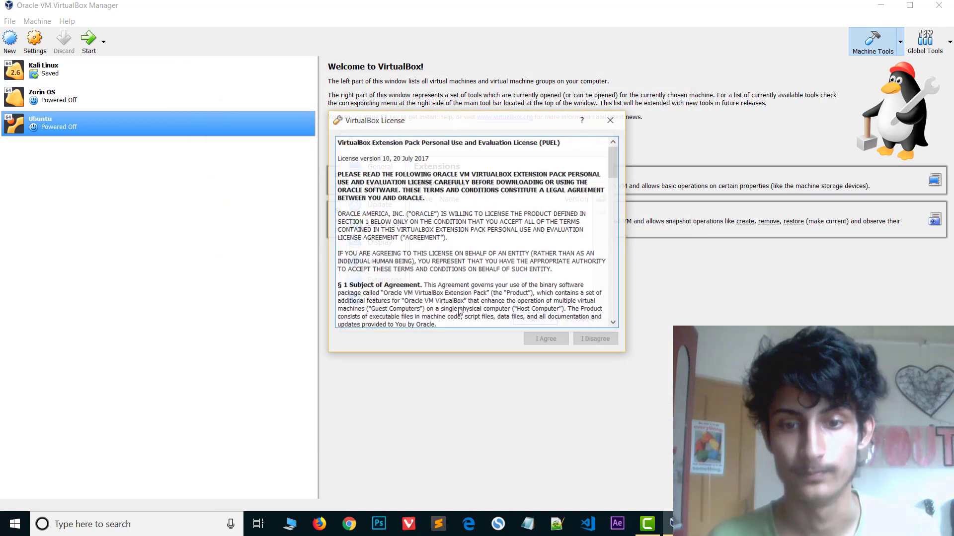
drag(613, 163, 613, 302)
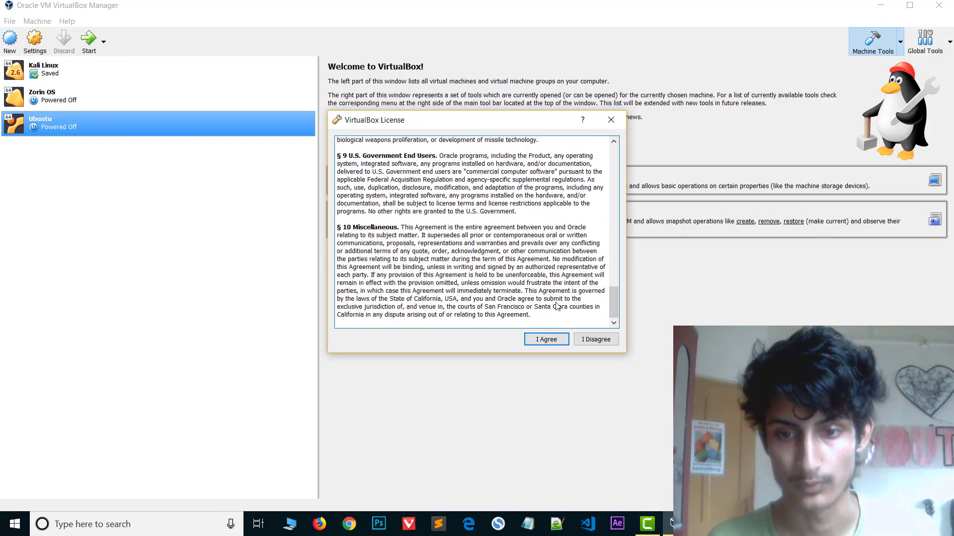
mouse_move(613, 301)
mouse_down()
mouse_move(613, 159)
mouse_move(613, 301)
mouse_up()
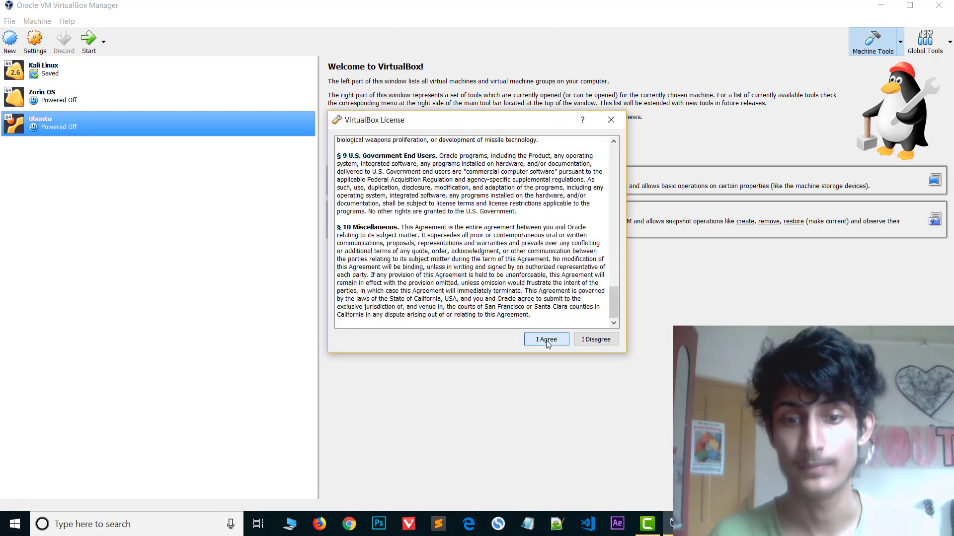
click(546, 340)
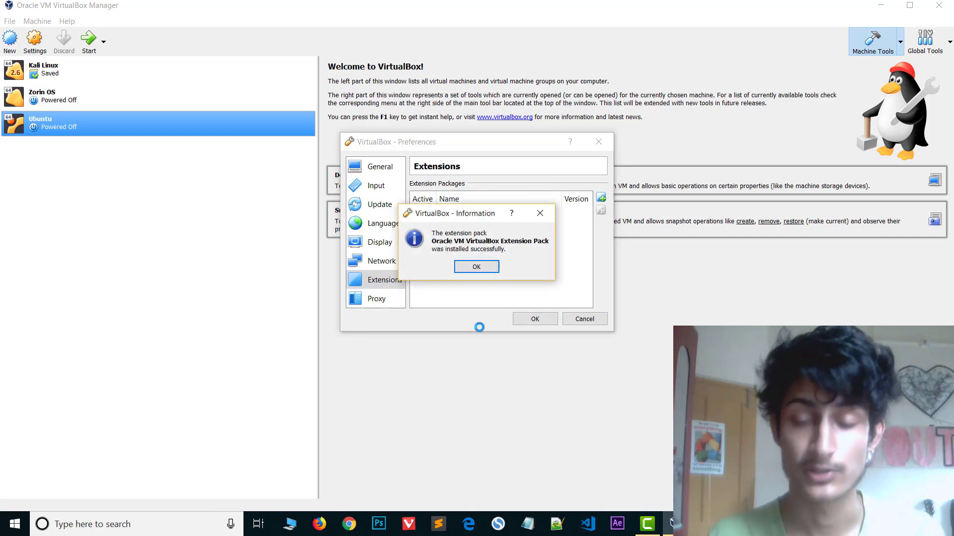
click(481, 270)
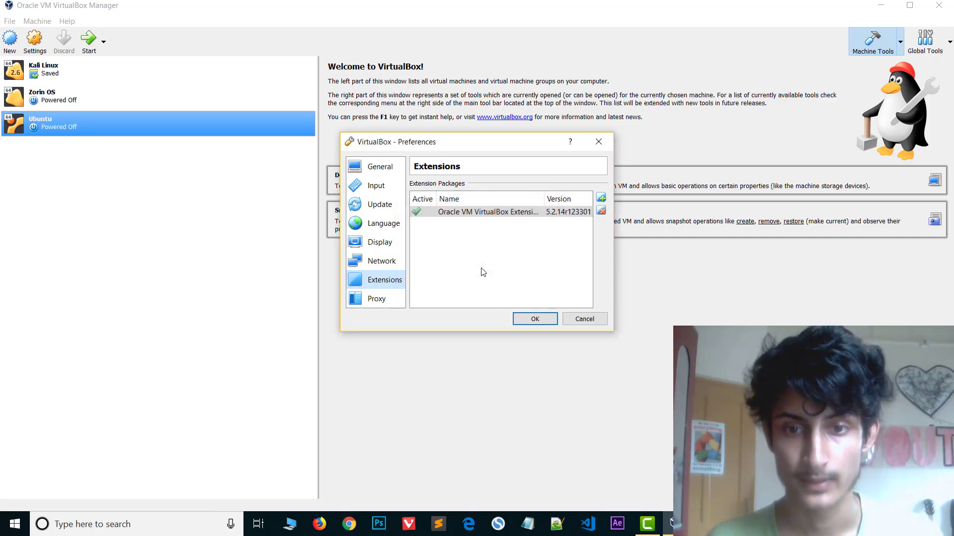
click(535, 319)
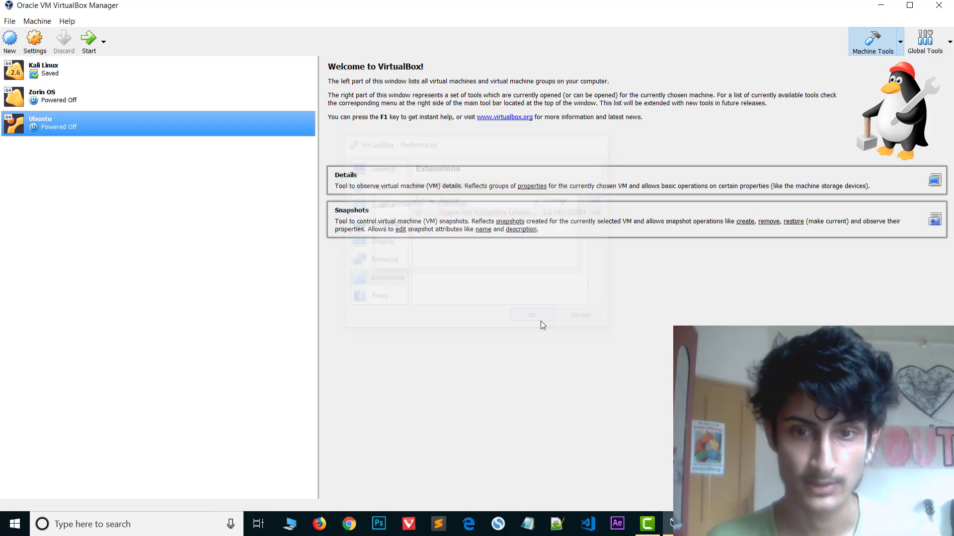
right_click(220, 126)
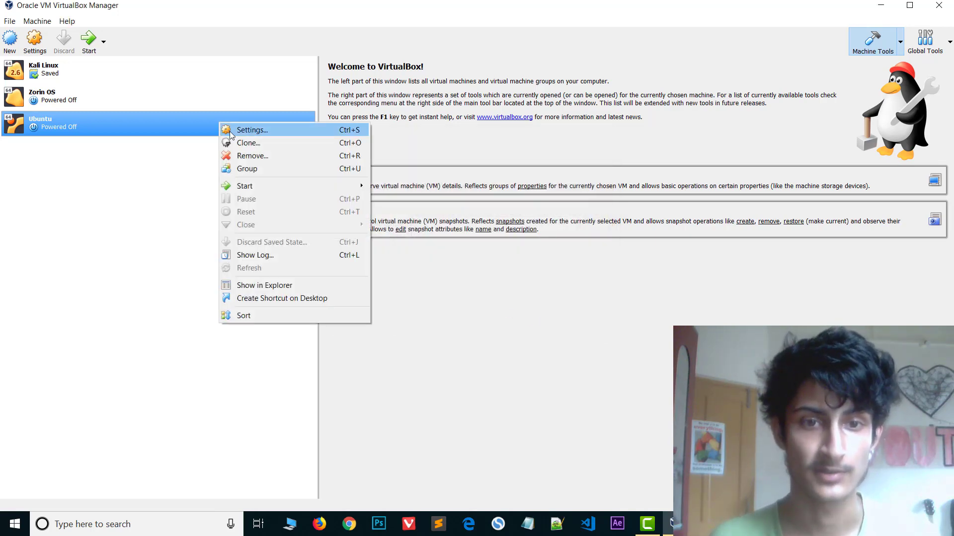
click(228, 130)
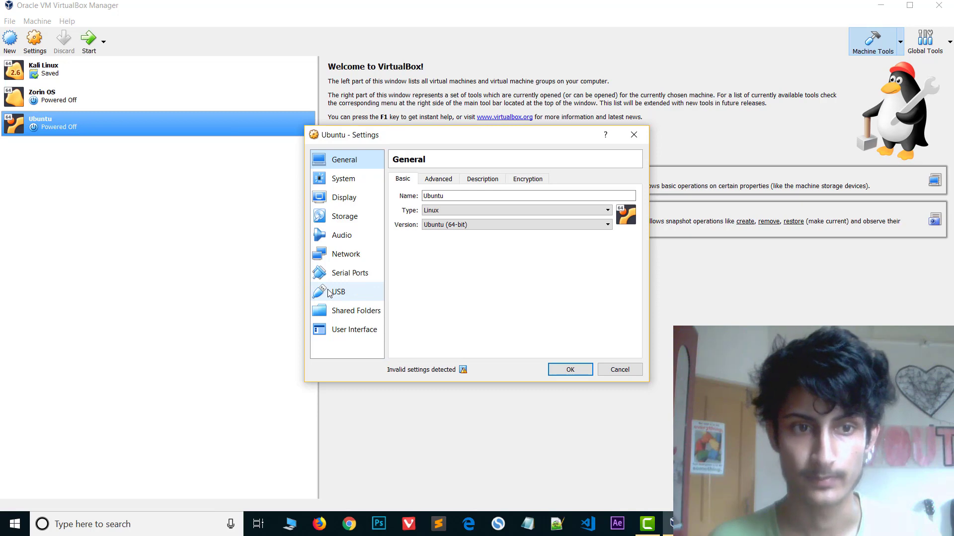
click(634, 135)
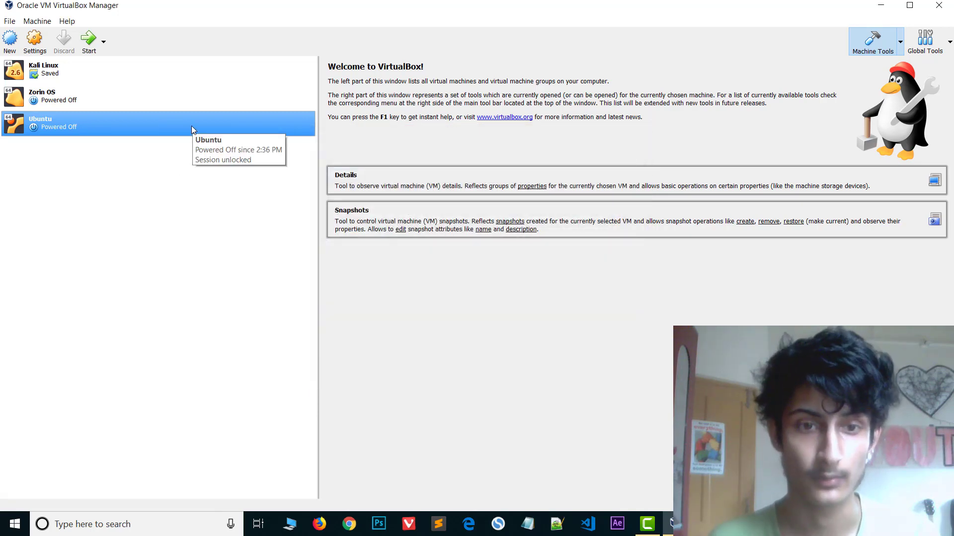
Step: In Ubuntu's USB settings, set Remote to Any for the SanDisk Cruzer Blade filter, choose USB 3.0 (xHCI) Controller and save
right_click(192, 128)
click(224, 134)
click(338, 292)
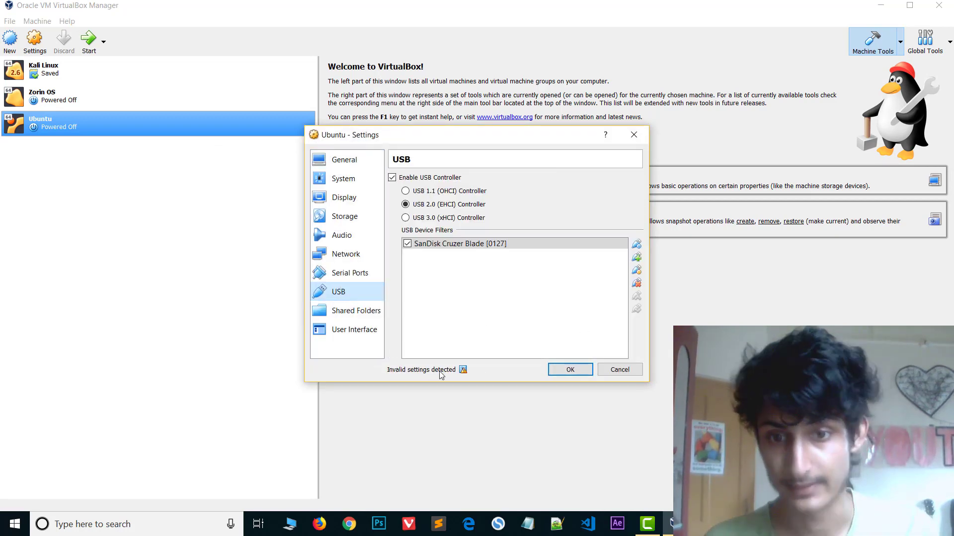
double_click(470, 243)
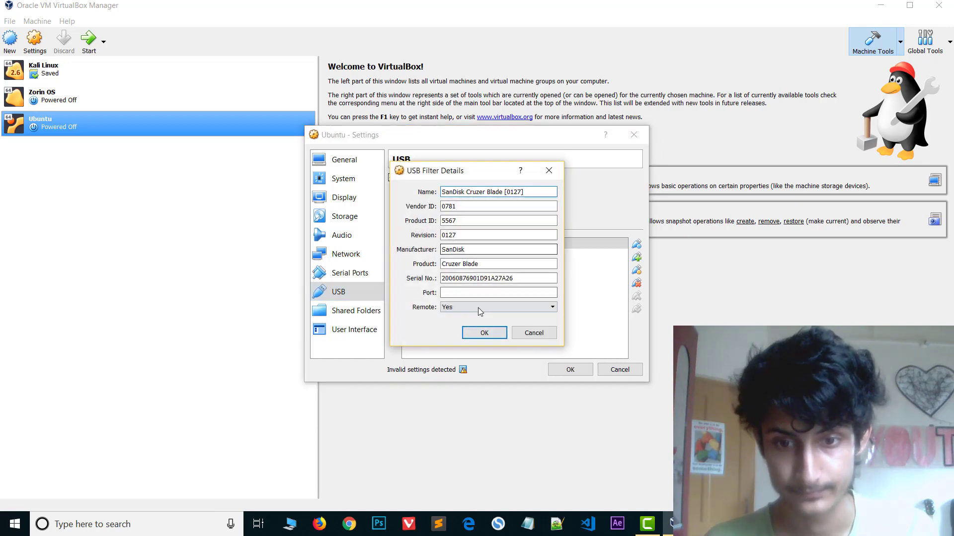
click(479, 310)
click(479, 317)
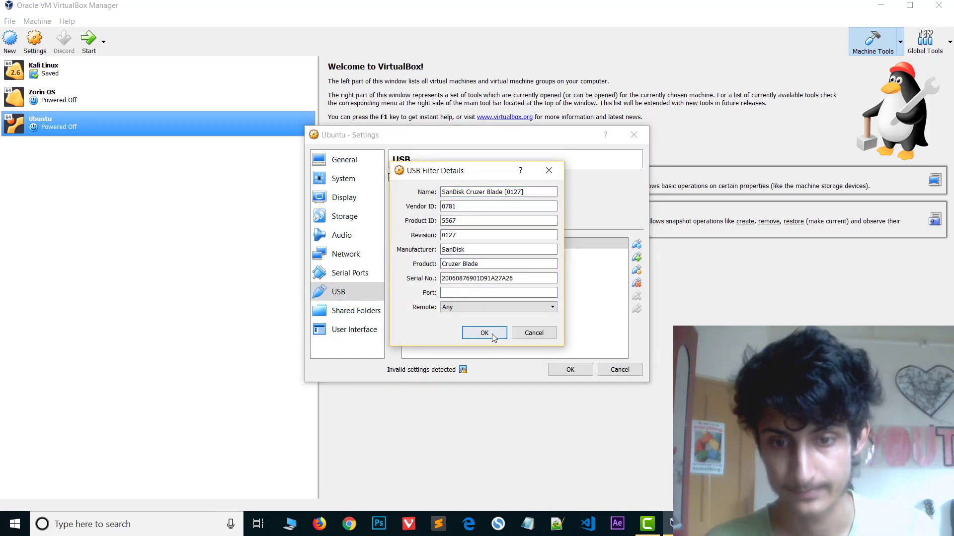
click(485, 335)
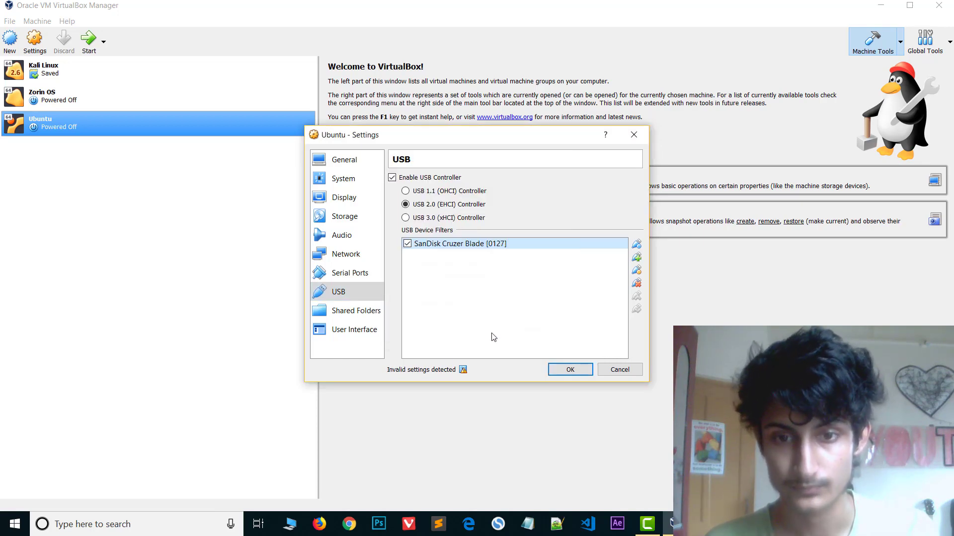
click(405, 218)
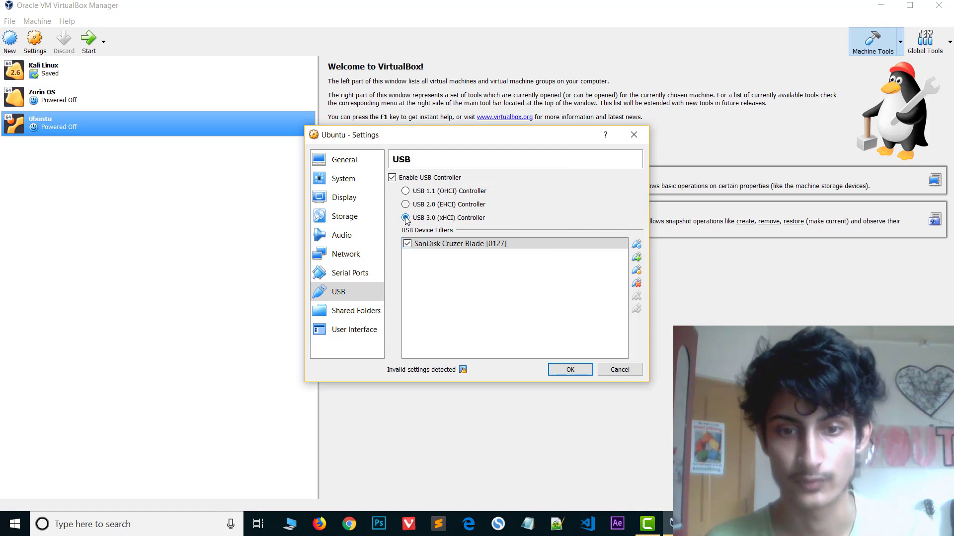
click(584, 369)
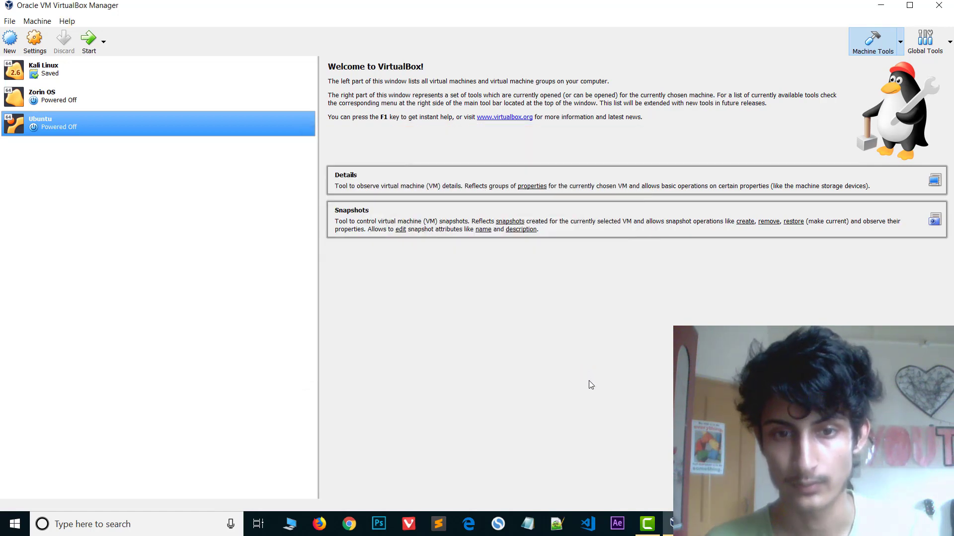
Step: Start the Ubuntu virtual machine and try to open the 7.8 GB USB volume in Files
click(89, 43)
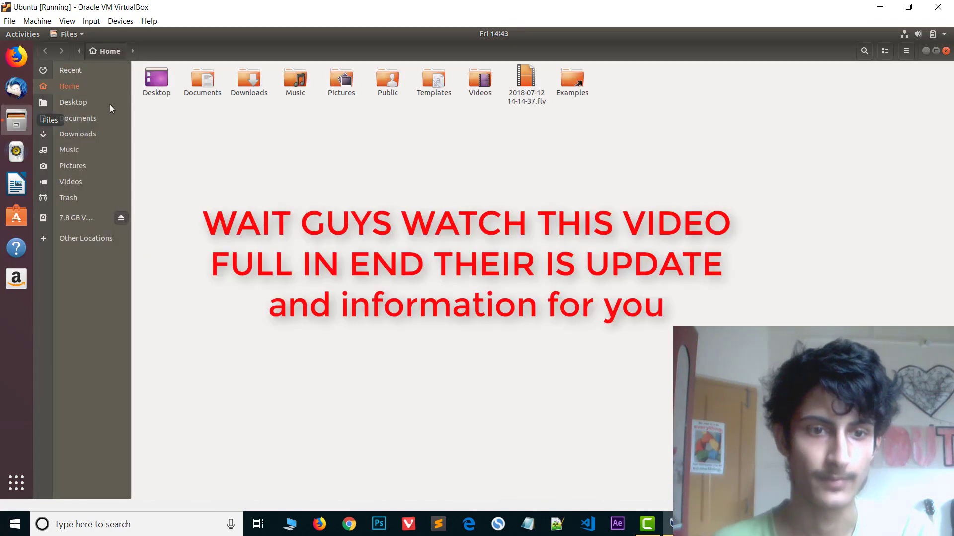
click(72, 218)
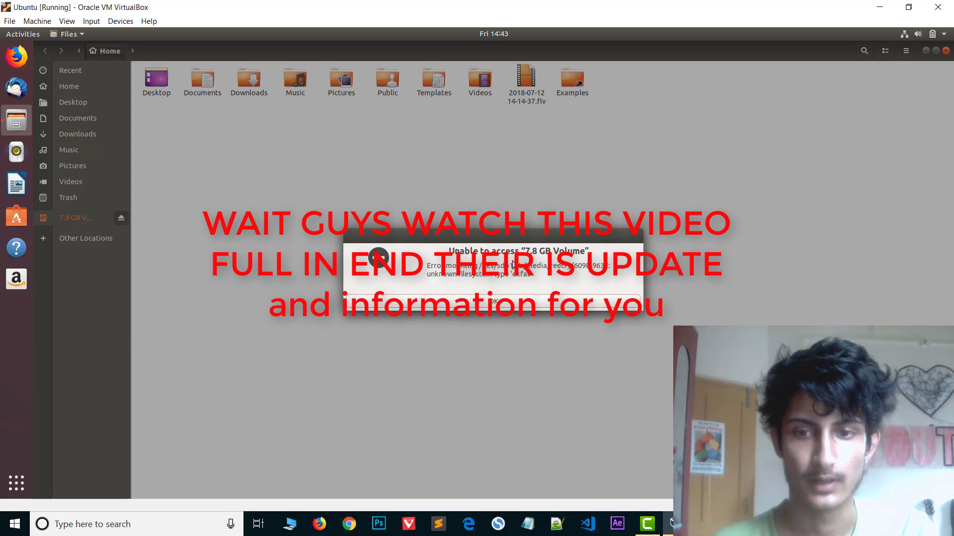
Step: Dismiss the access error, retry opening the 7.8 GB volume in Files, and dismiss the resulting dialog
click(494, 300)
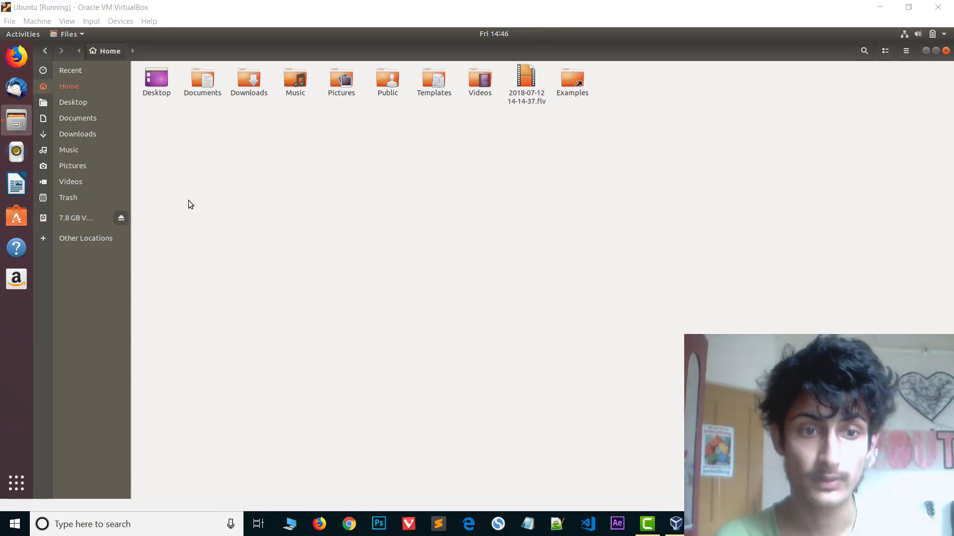
click(75, 215)
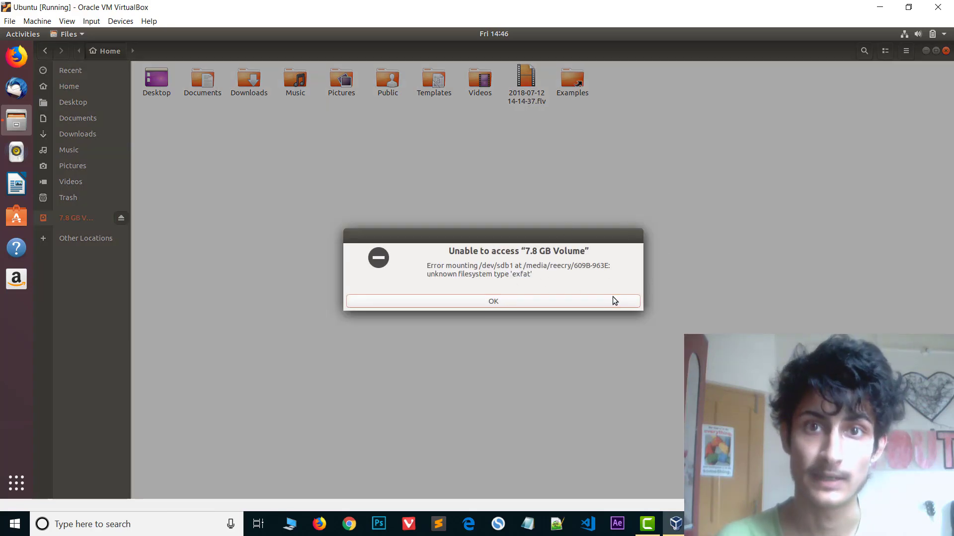
click(501, 304)
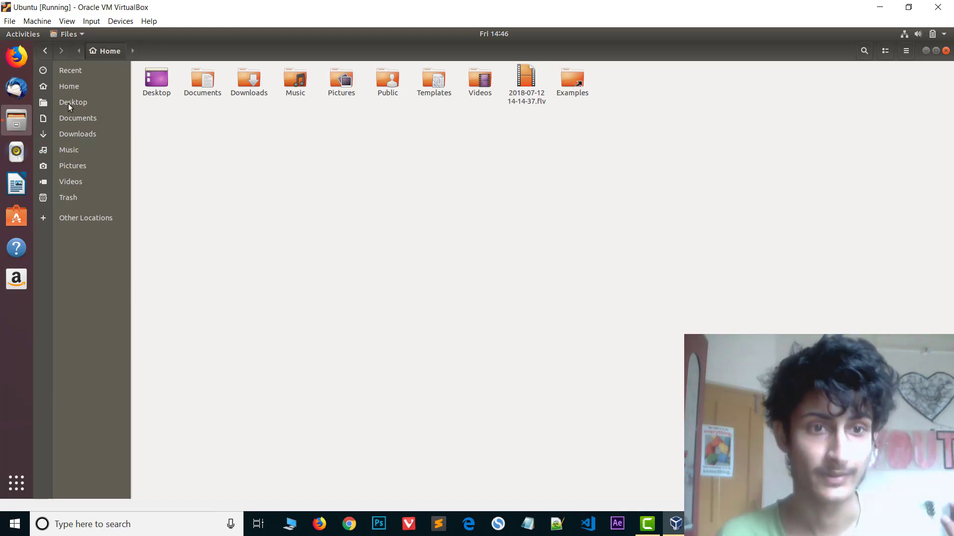
Step: Search the applications for "di", open Disks to check whether the SanDisk thumb drive is listed, and close the utility
click(32, 472)
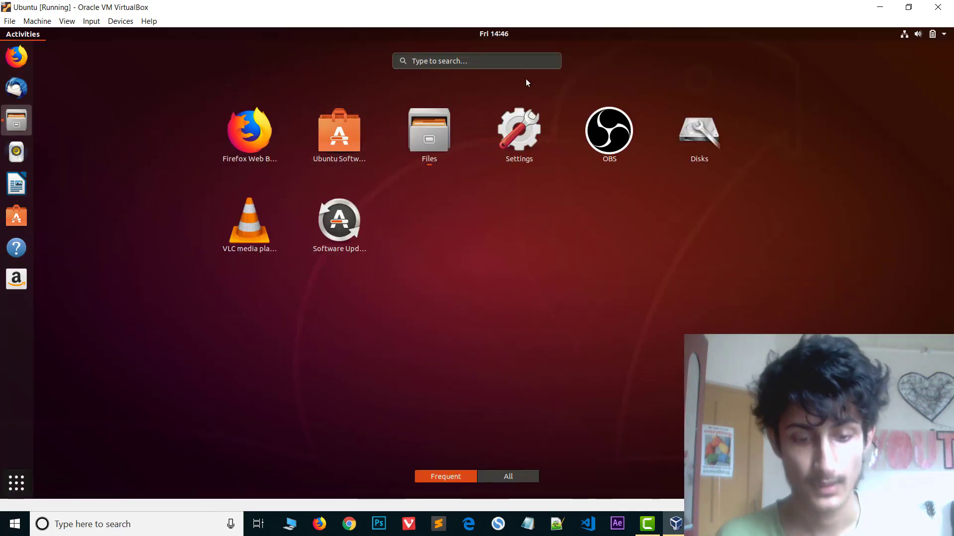
text(di)
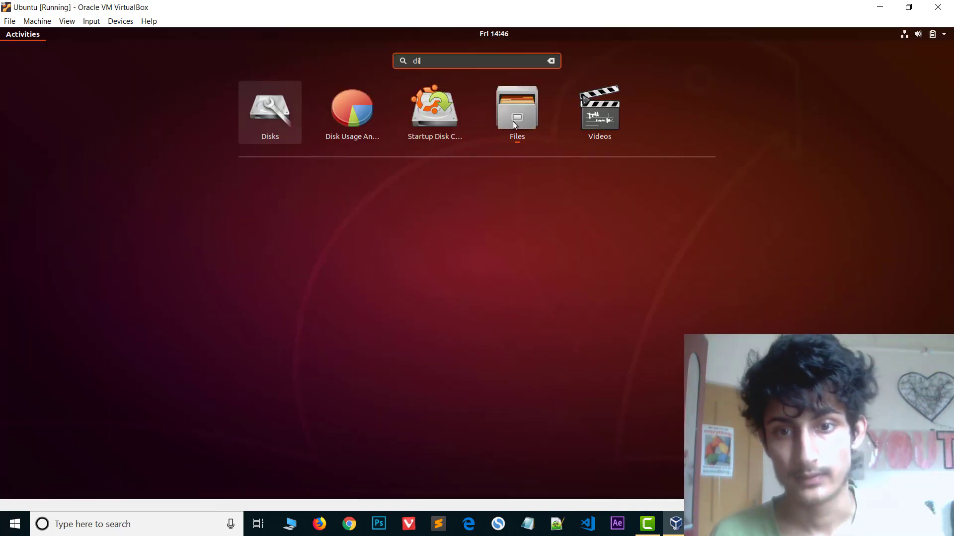
click(288, 108)
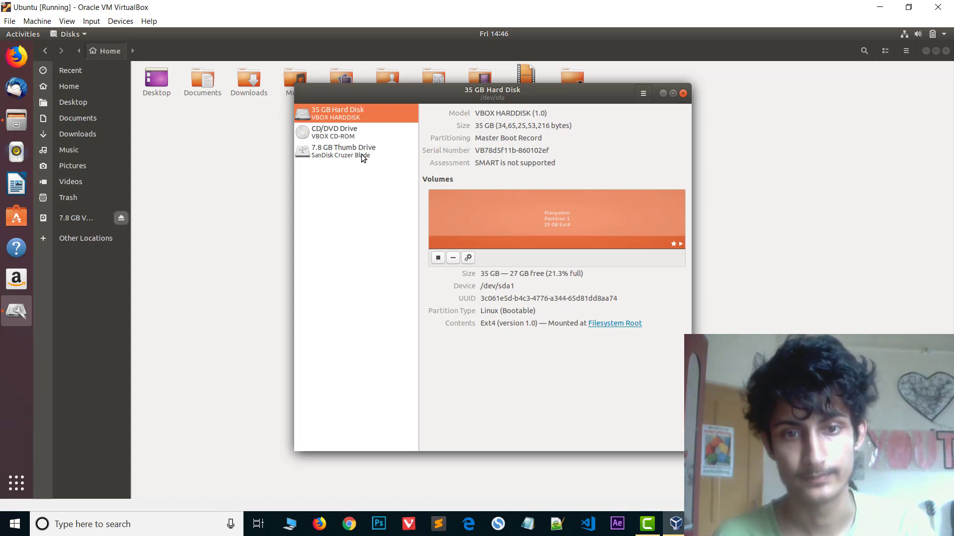
drag(395, 93, 489, 94)
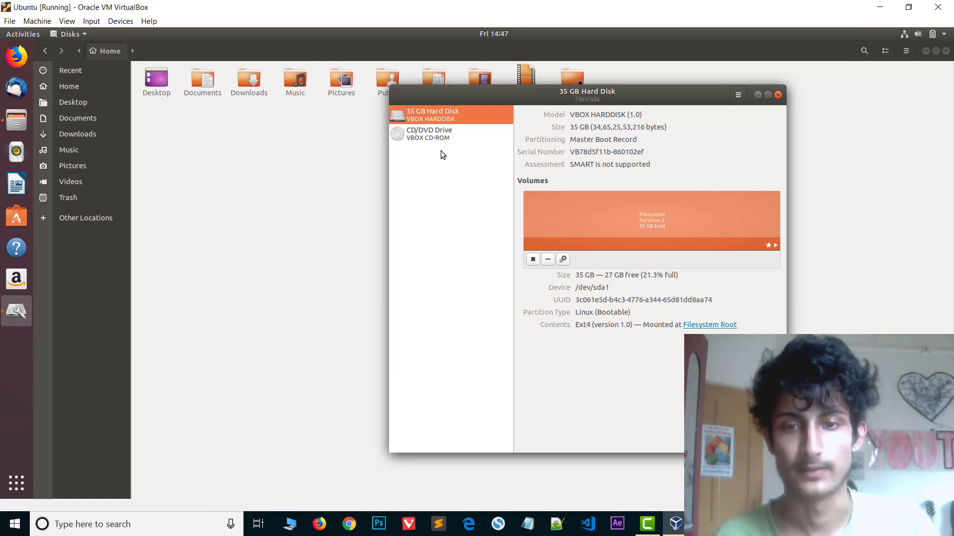
click(778, 95)
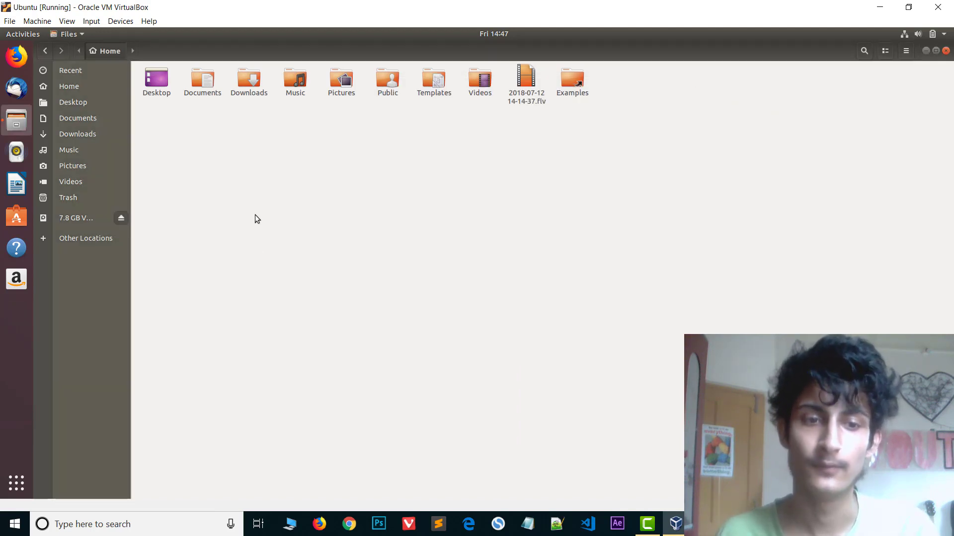
Step: Try once more to open the 7.8 GB USB volume in Files
click(100, 213)
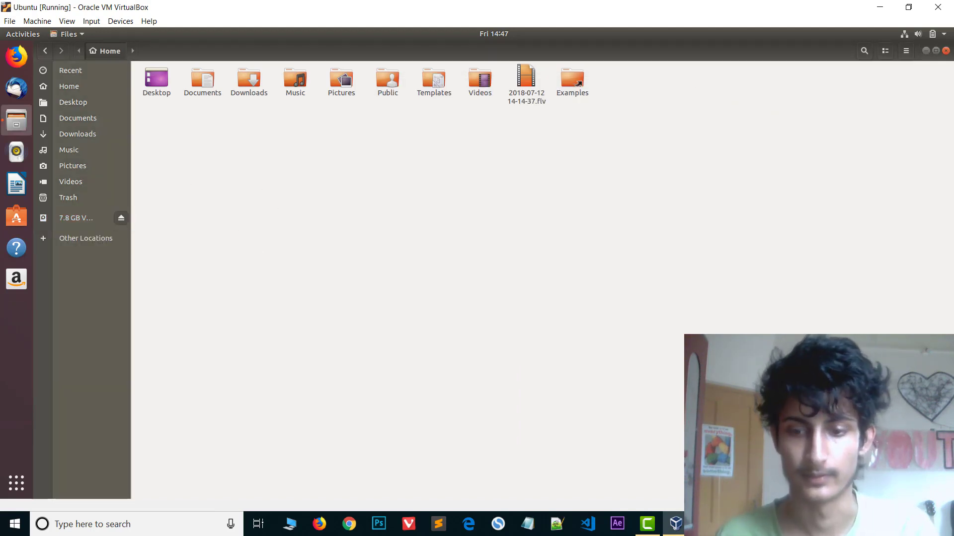